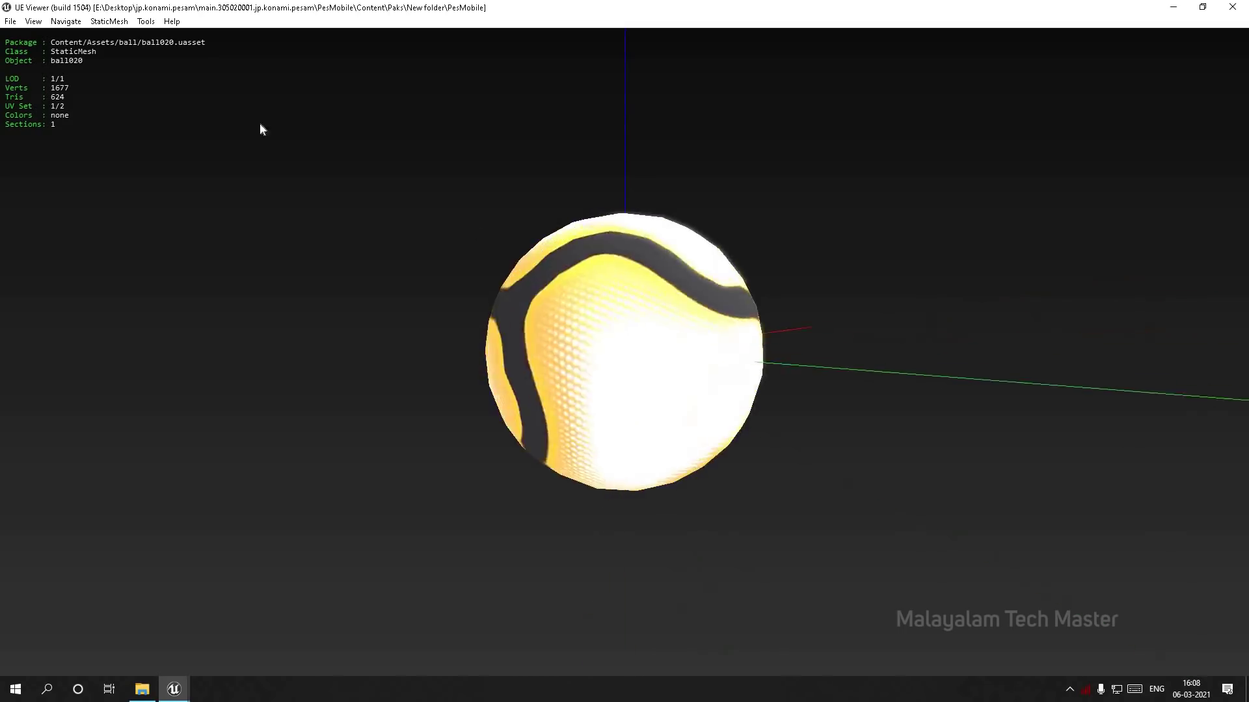
- Open the ball901.uasset mesh from the ball assets folder and rotate it to inspect the ball
click(11, 22)
click(39, 35)
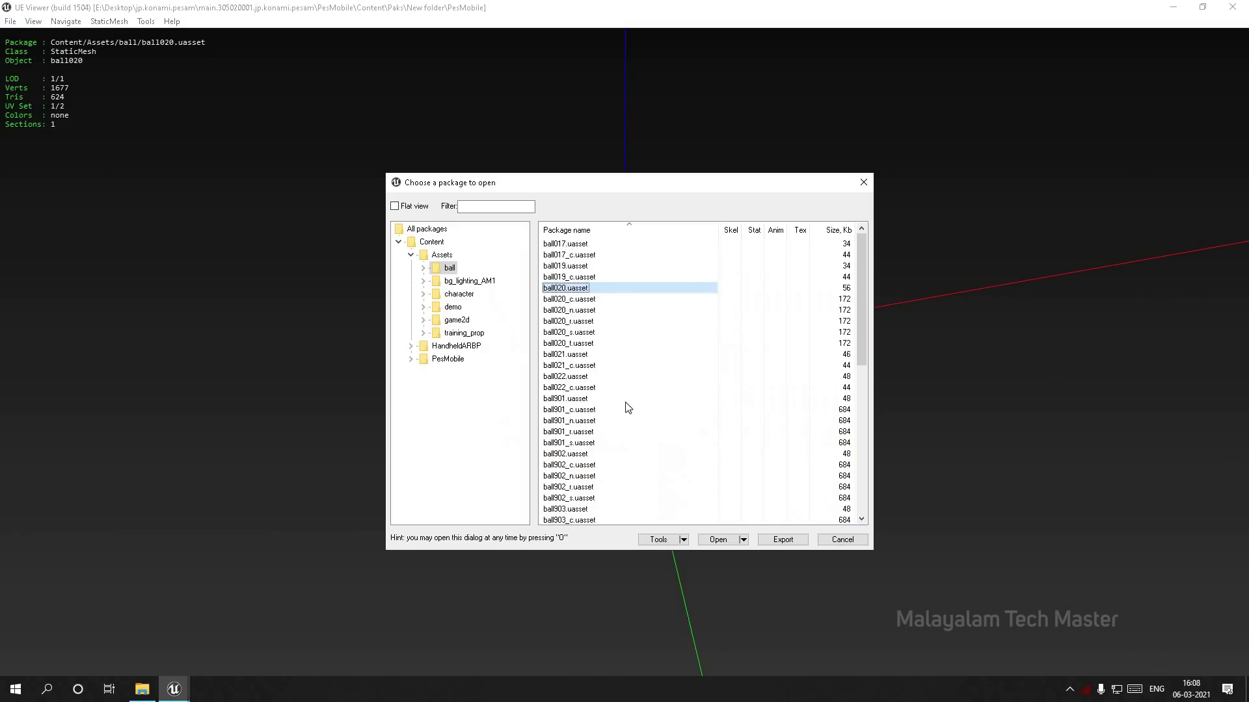
double_click(593, 398)
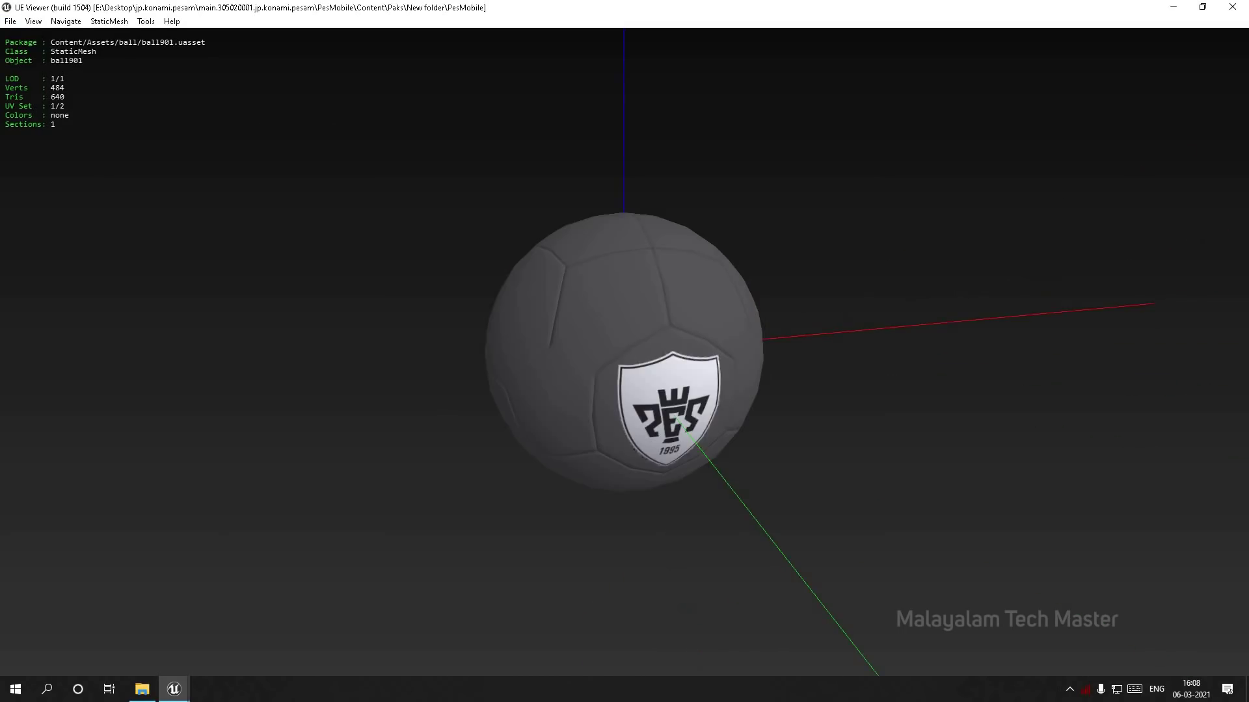
drag(605, 362, 564, 396)
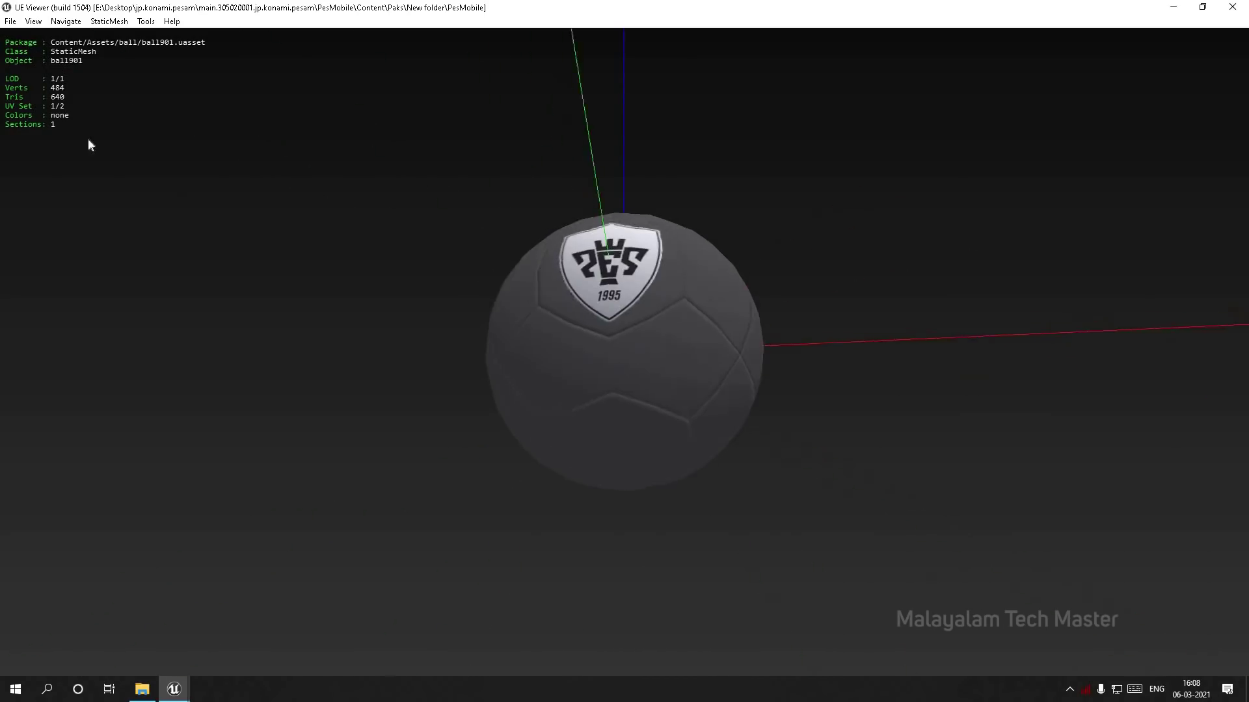
- Open the ball902.uasset and ball903.uasset meshes in turn to view both ball designs
click(10, 22)
click(26, 33)
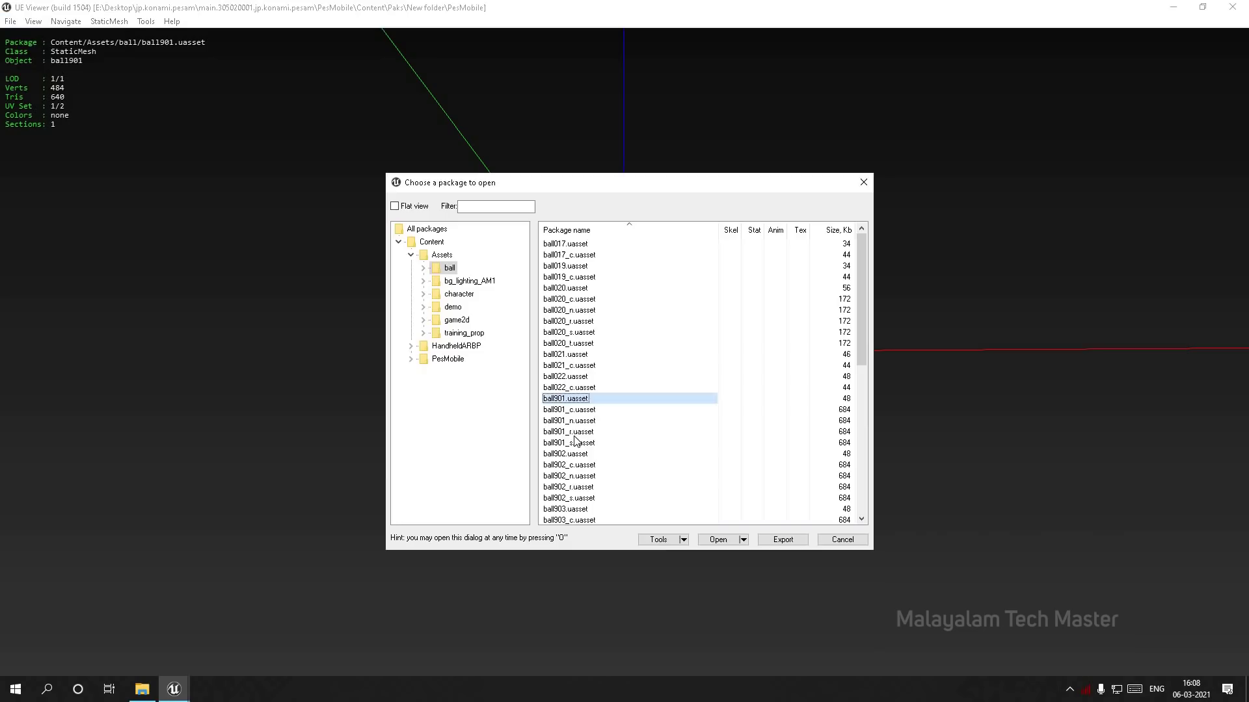
double_click(575, 454)
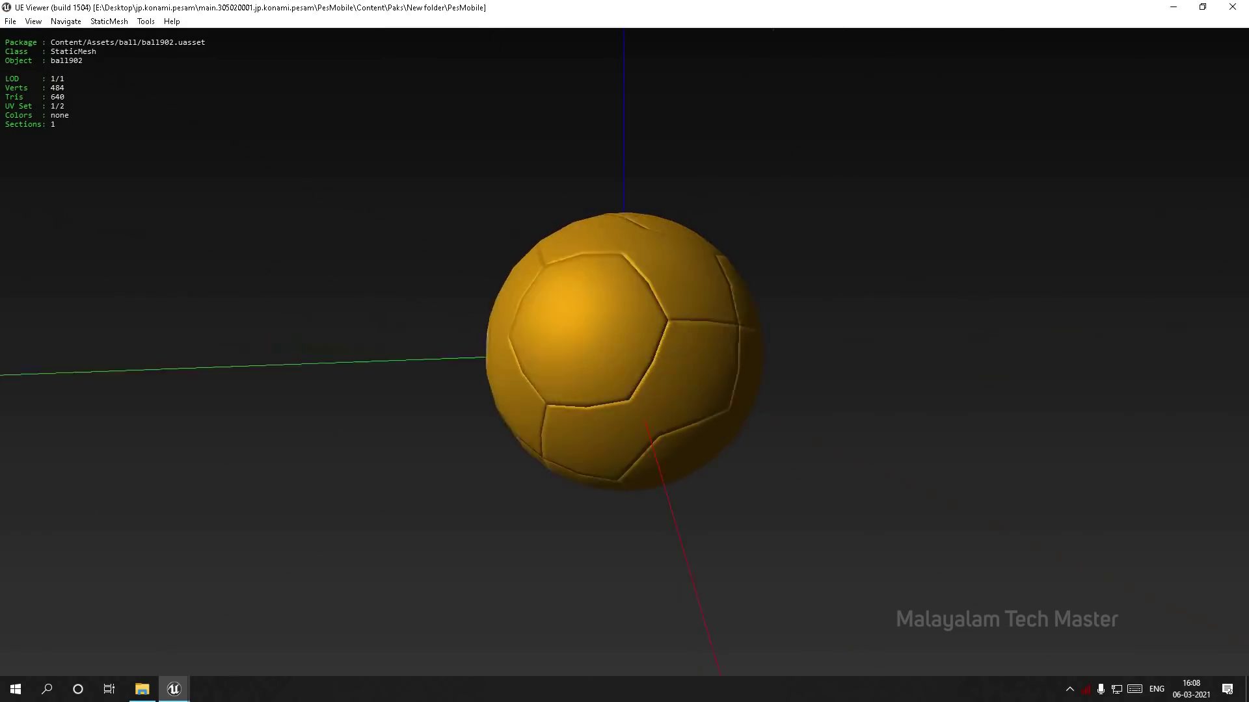
key(o)
double_click(599, 443)
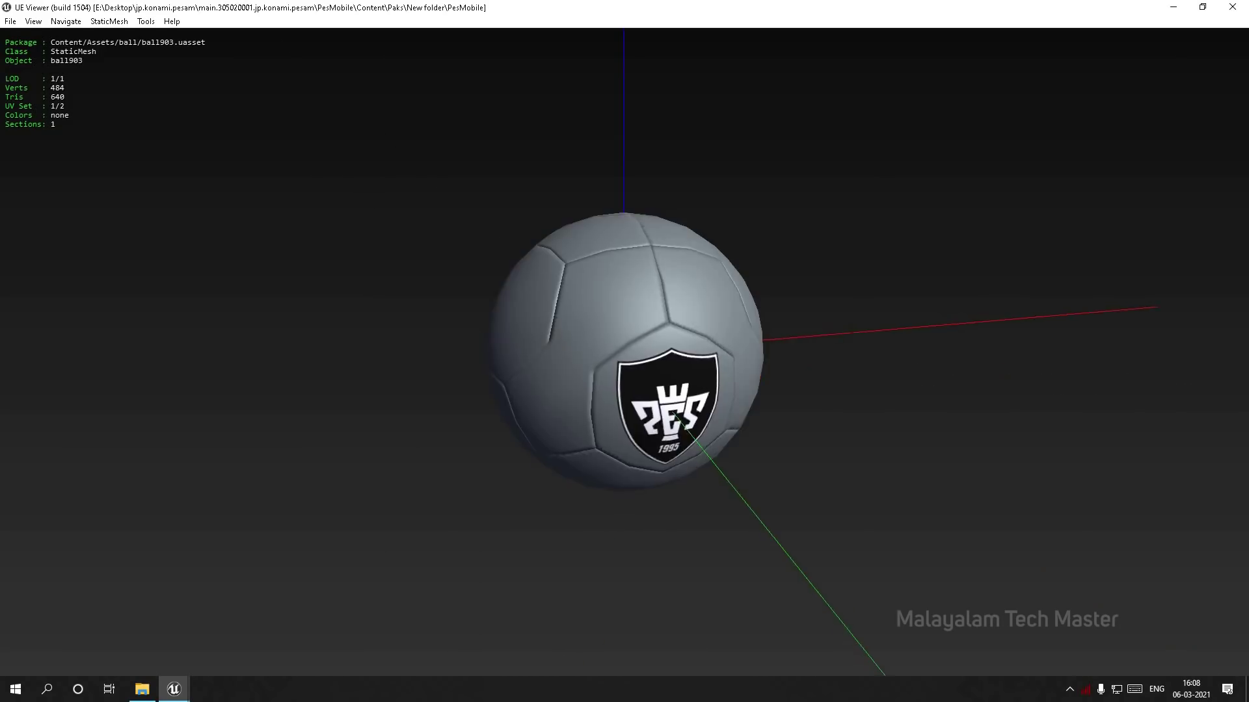
- Open the ball904.uasset and ball905.uasset meshes in turn to view both ball designs
key(o)
double_click(566, 443)
drag(566, 443, 1, 92)
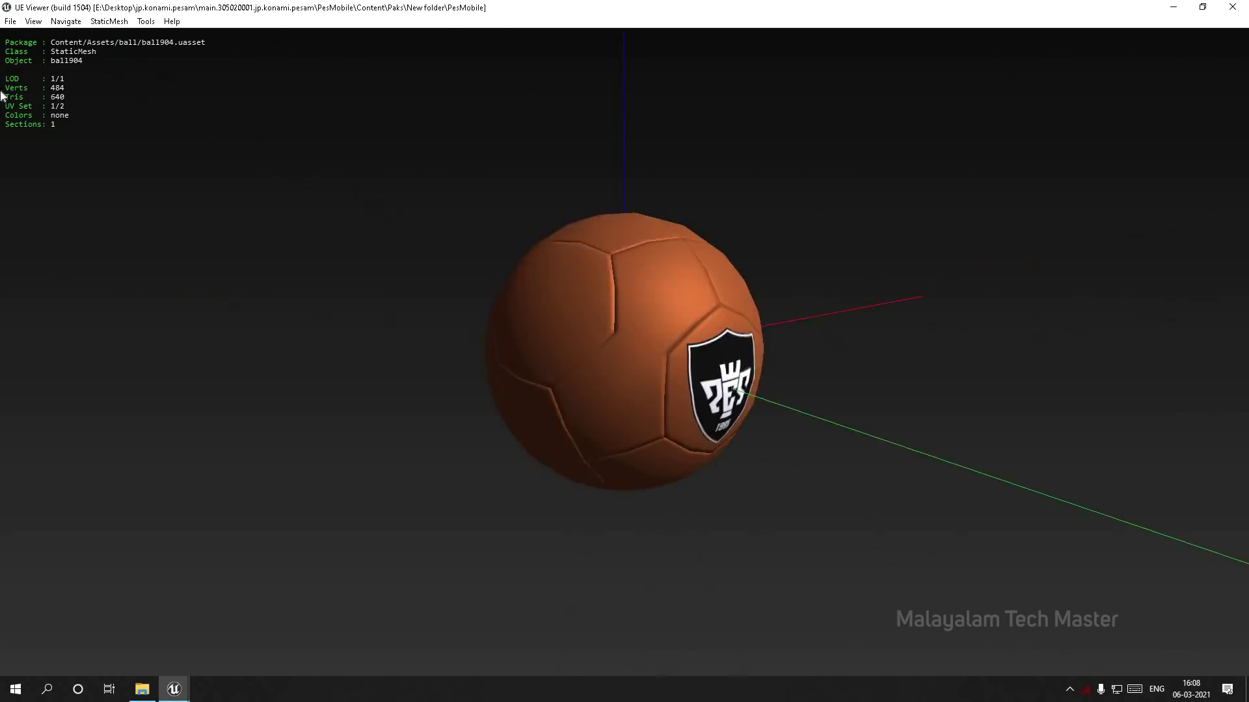
click(10, 22)
click(30, 38)
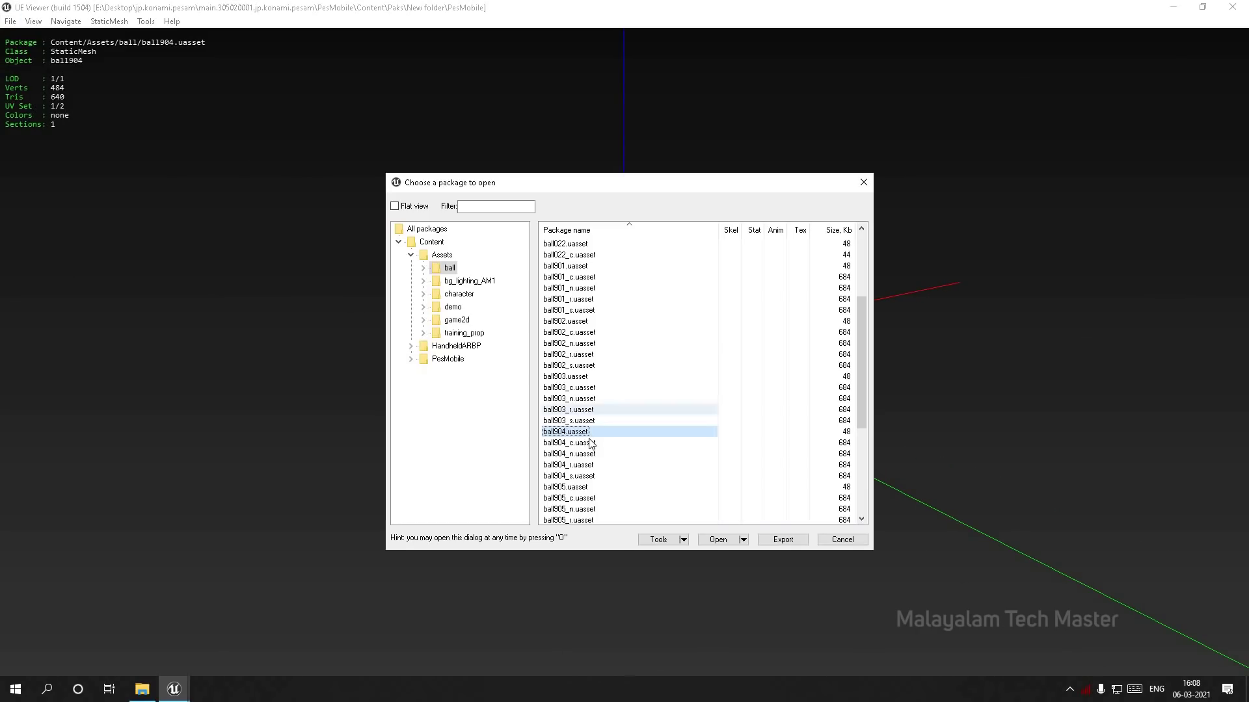
scroll(585, 448, down, 2)
double_click(566, 421)
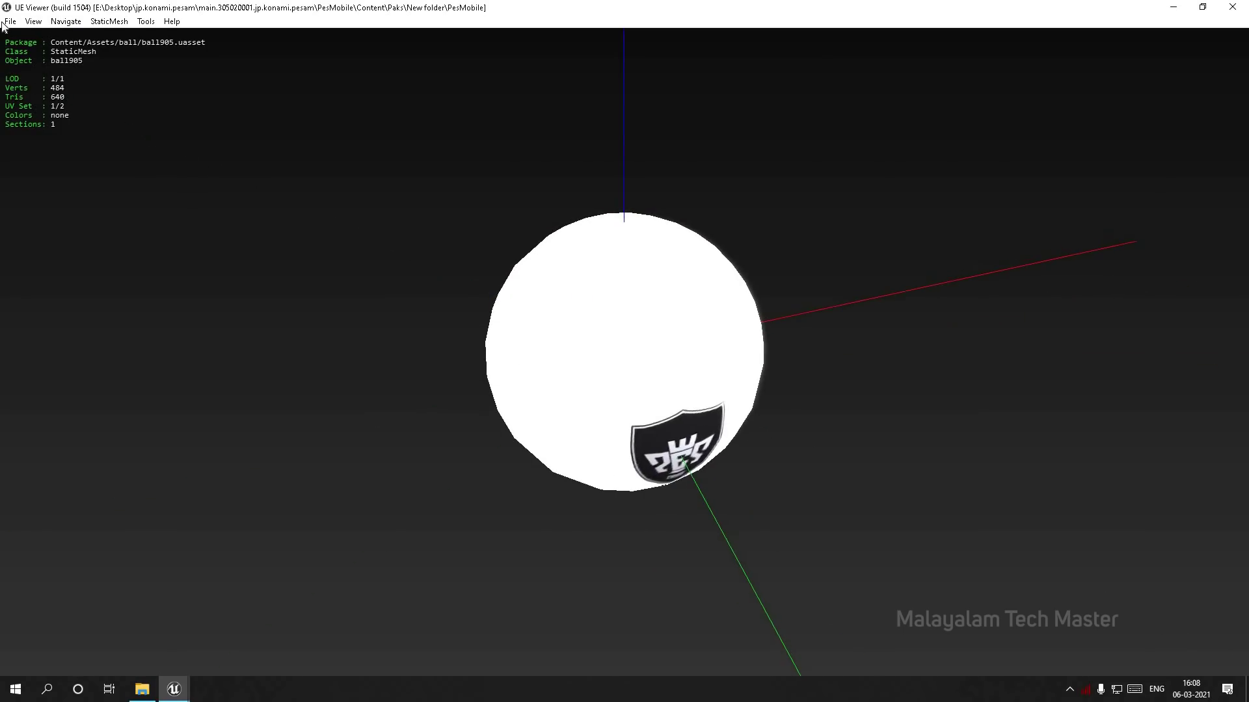
- View the MI_ball021 material and the bill_myclub.uasset texture from the bg_lighting_AM1 Billboard folder
click(3, 22)
click(29, 38)
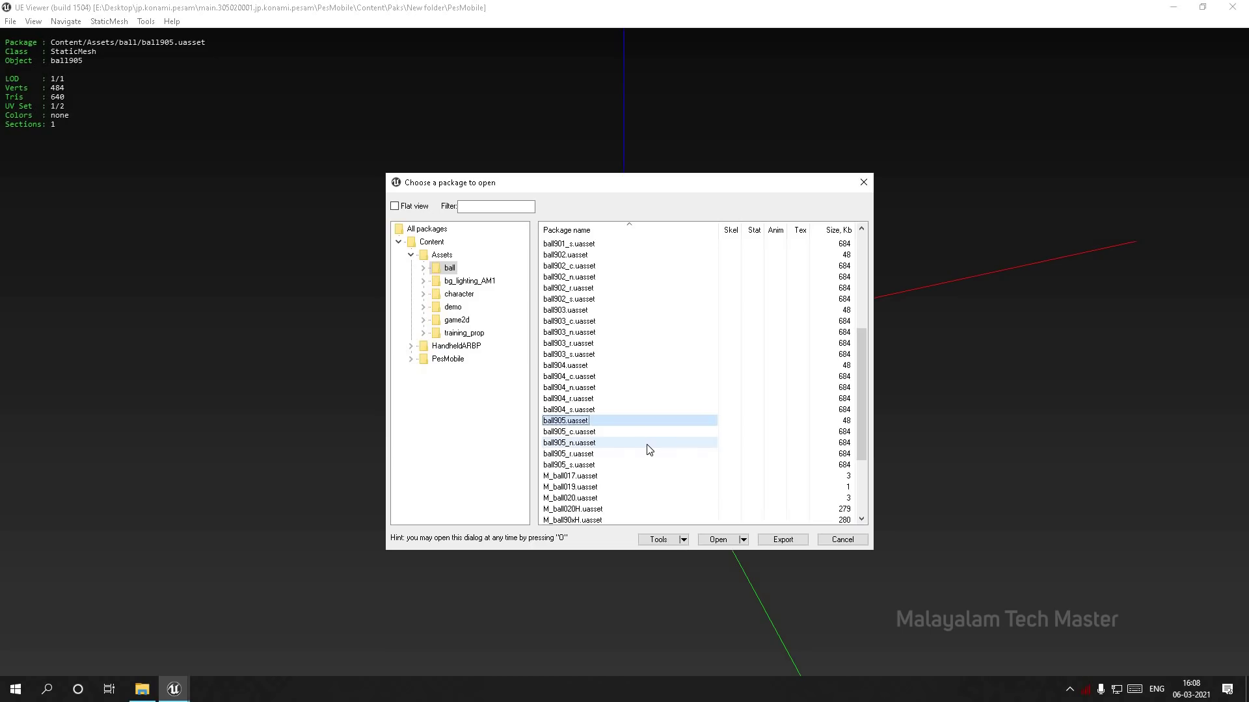
scroll(648, 450, down, 1)
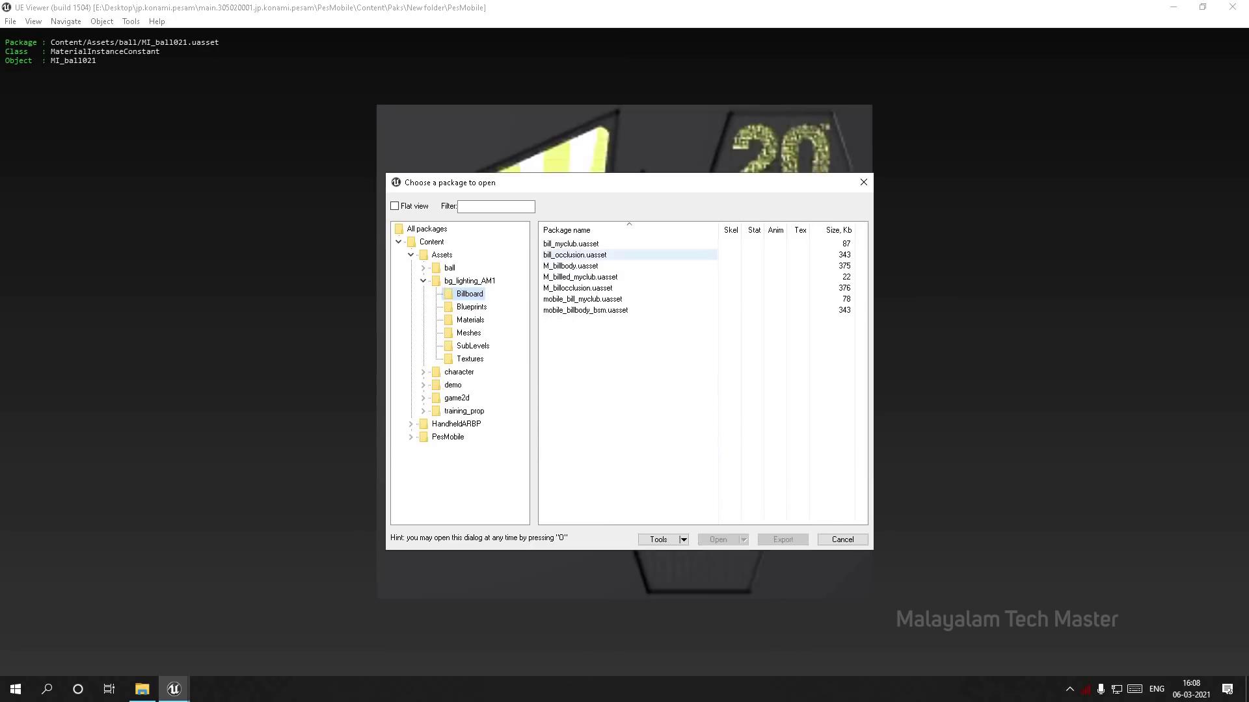
double_click(647, 311)
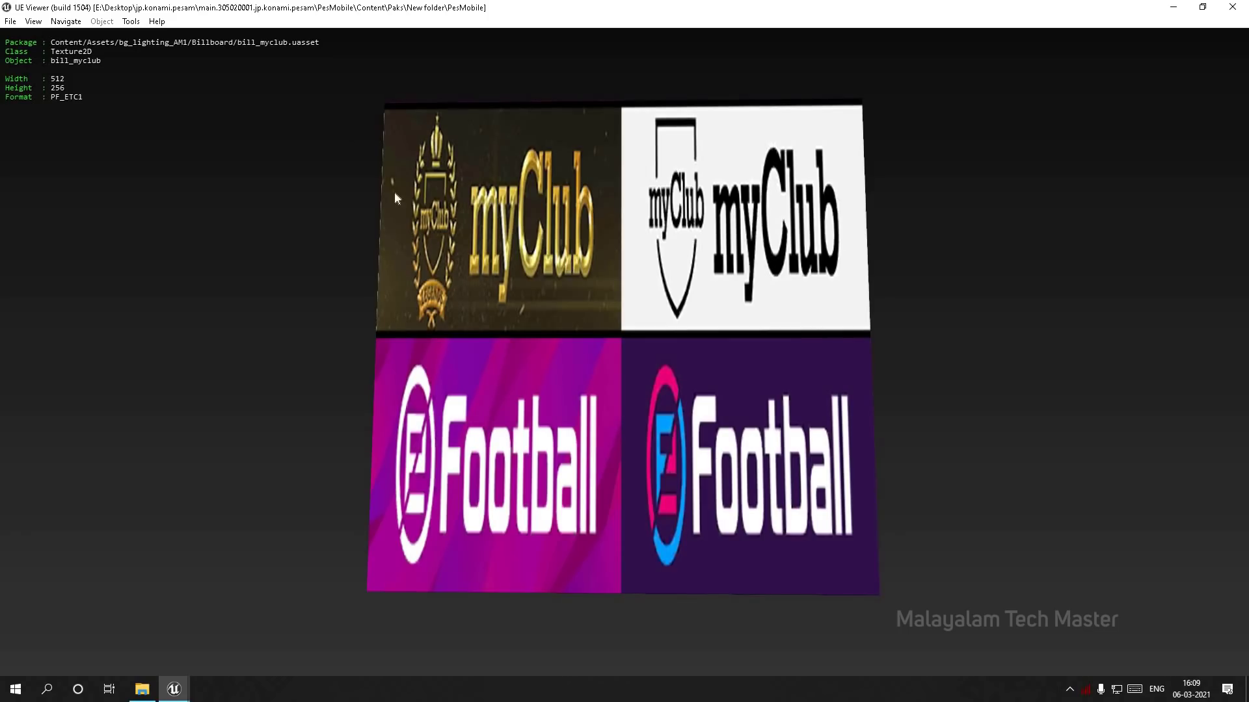
- Open mobile_goal_L.uasset from the bg_lighting_AM1 Meshes folder and rotate the goal frame to inspect it from the front
click(9, 22)
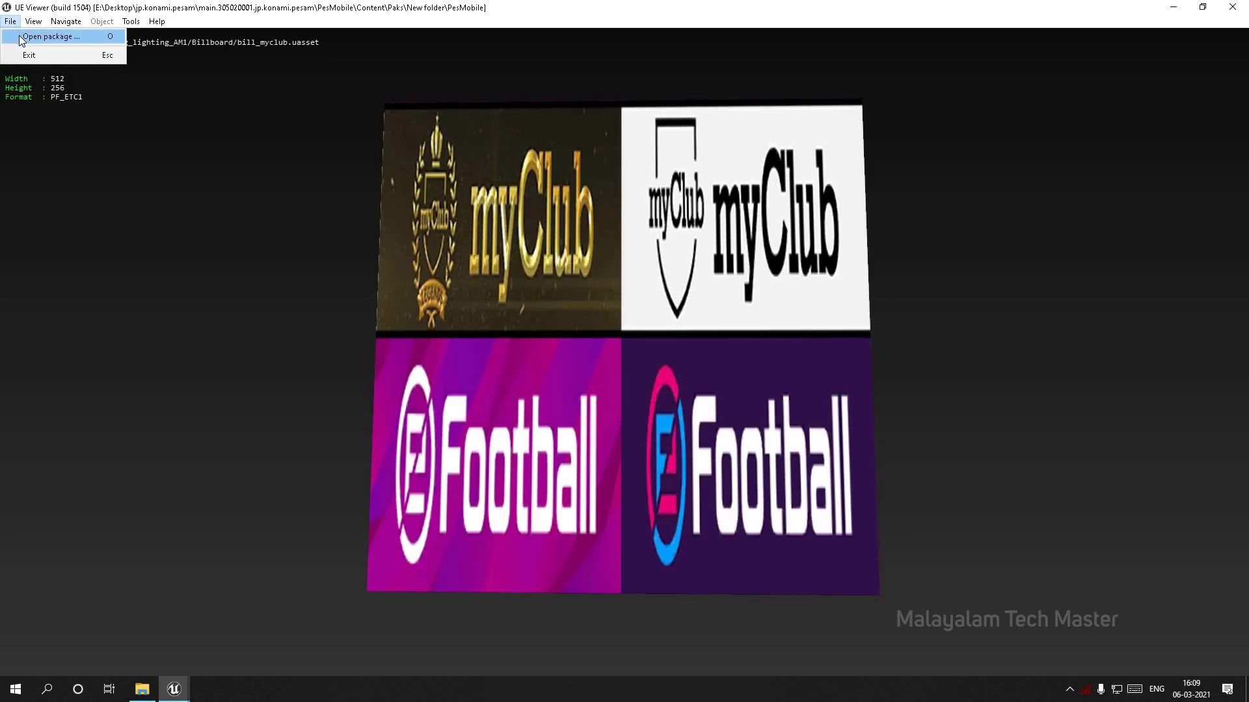
click(20, 37)
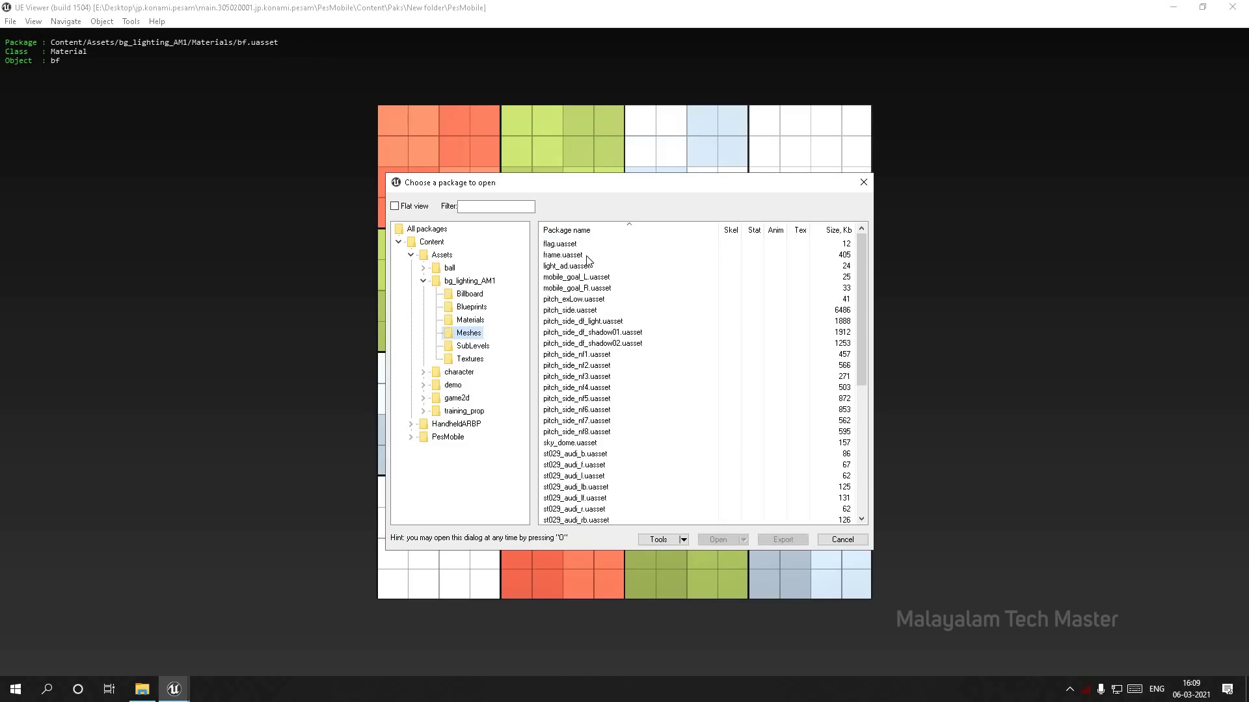
double_click(584, 244)
drag(625, 351, 553, 234)
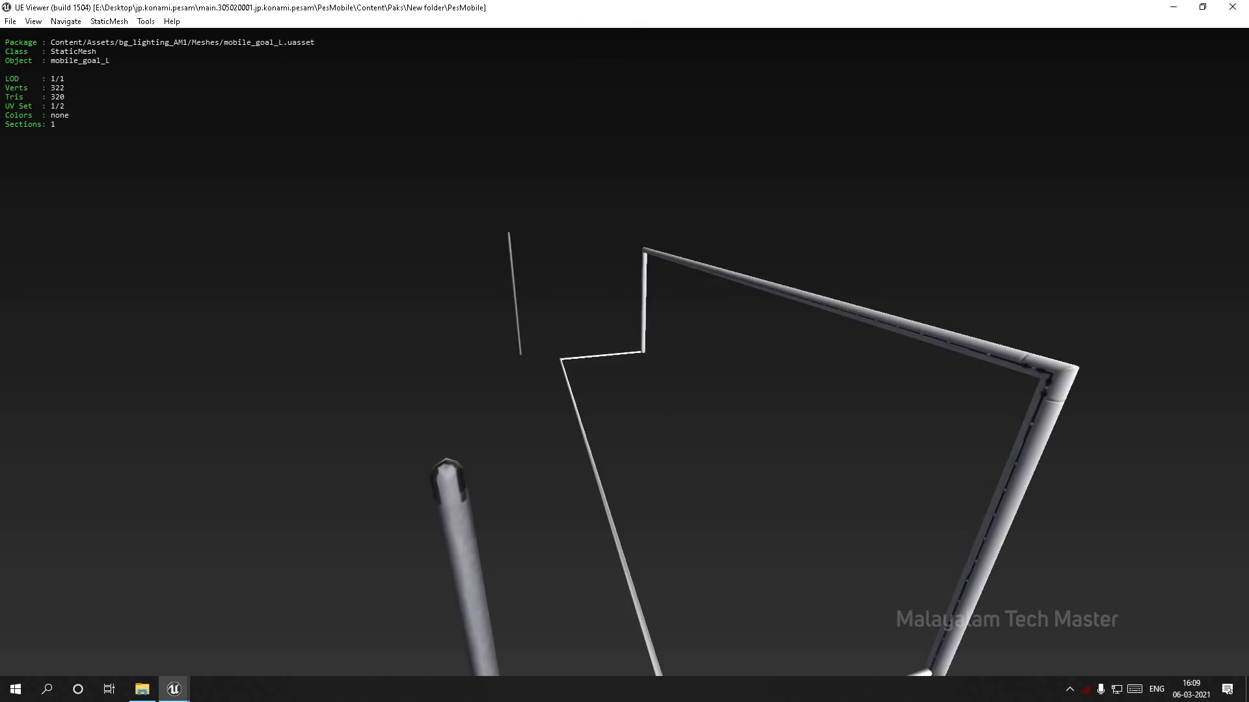
drag(624, 351, 430, 305)
drag(884, 245, 855, 237)
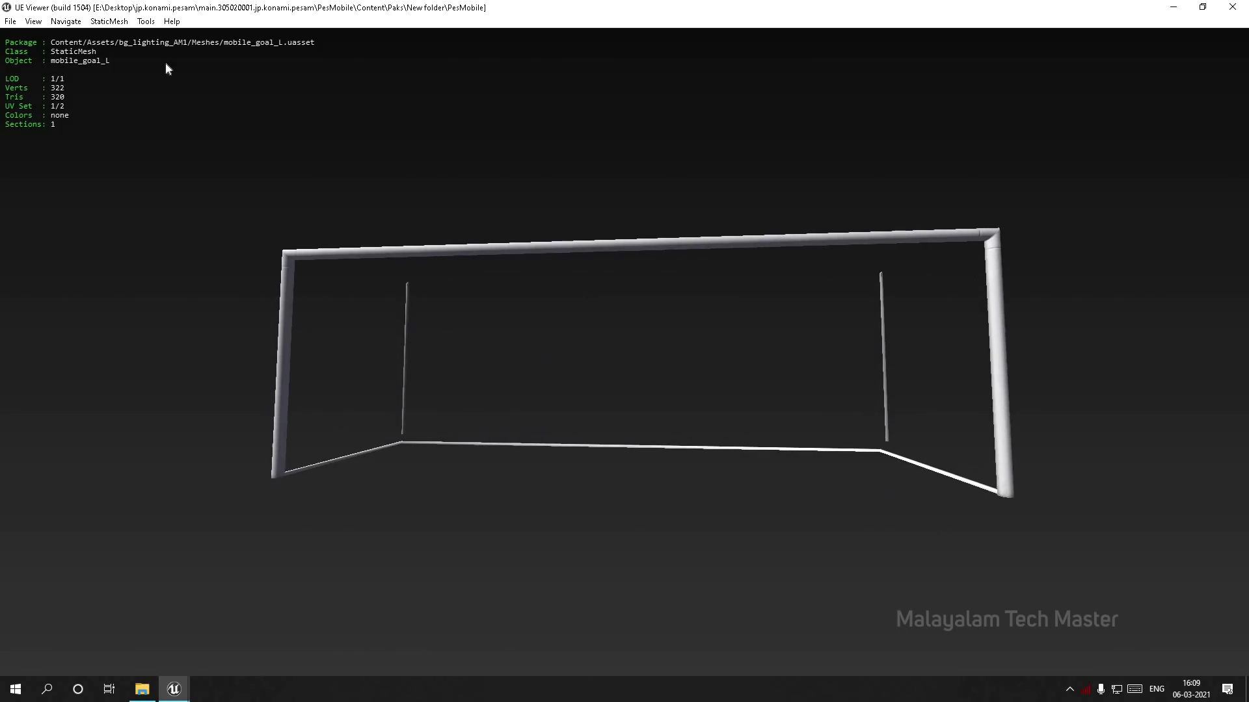
- Open the pitch_side.uasset mesh from the Meshes folder to view the pitch surroundings
click(3, 23)
key(o)
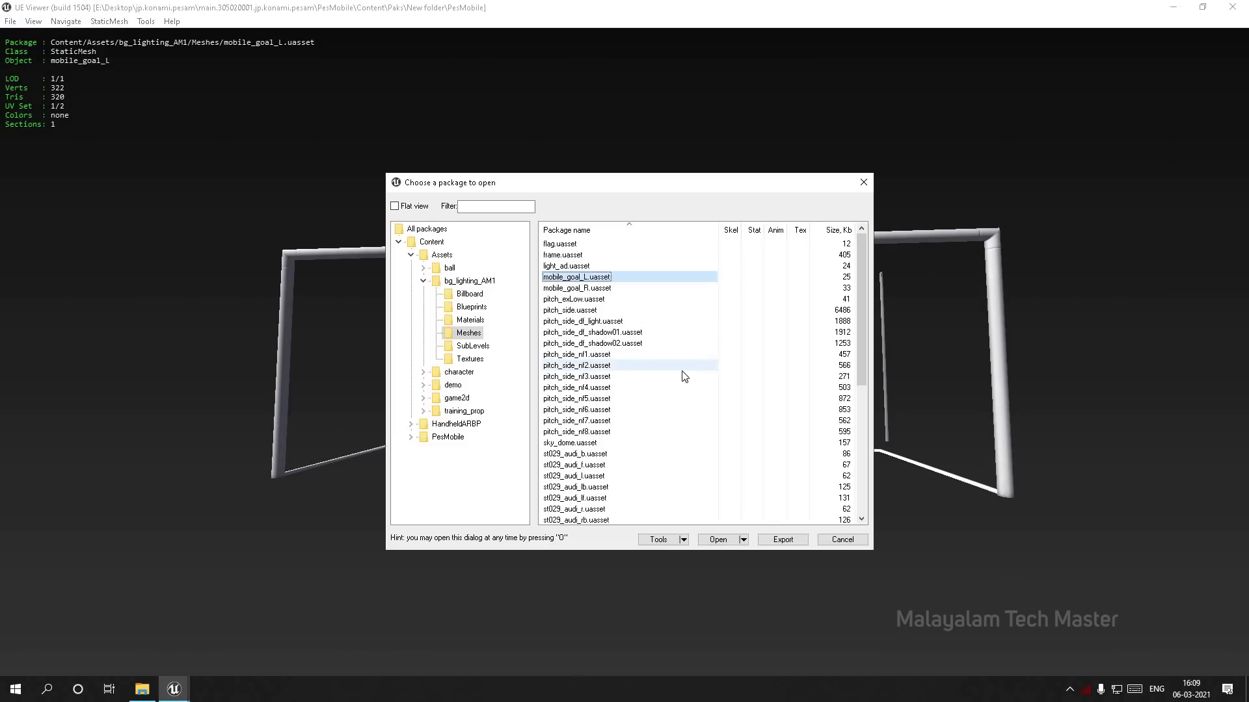
double_click(634, 310)
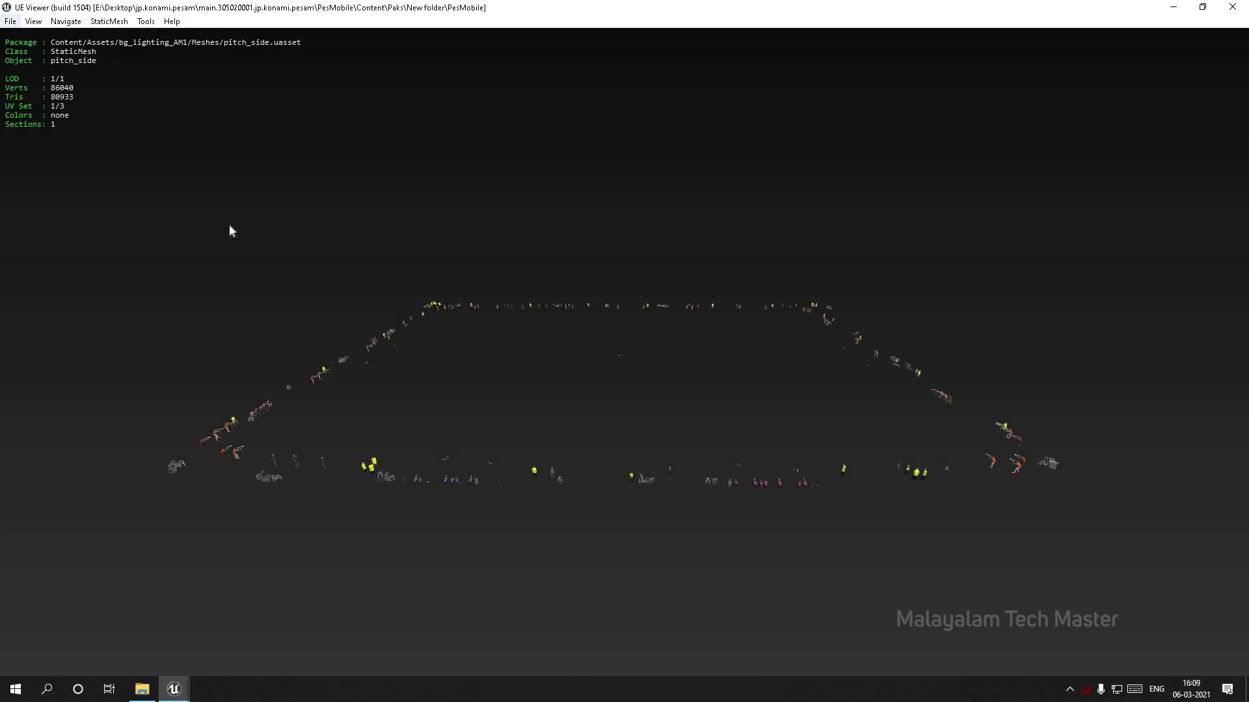
- Open the st029_audi_b.uasset mesh from the Meshes folder and rotate it to inspect the audience stand
click(10, 22)
click(18, 39)
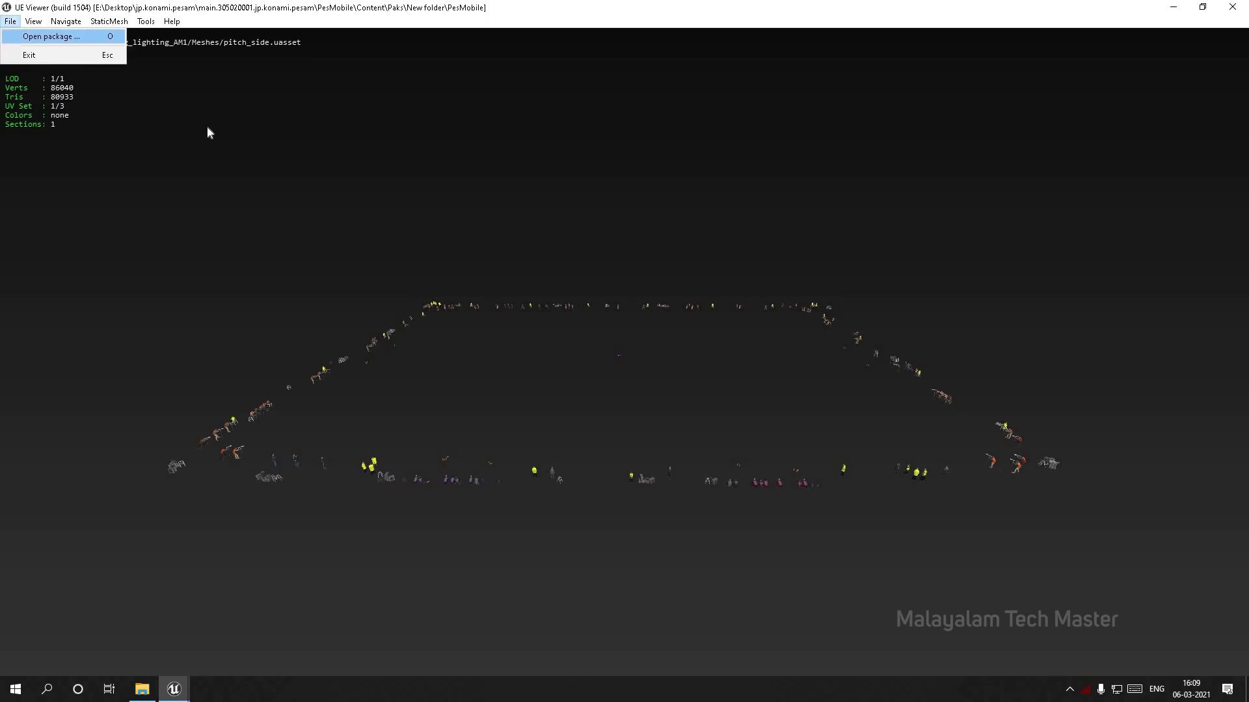
click(608, 356)
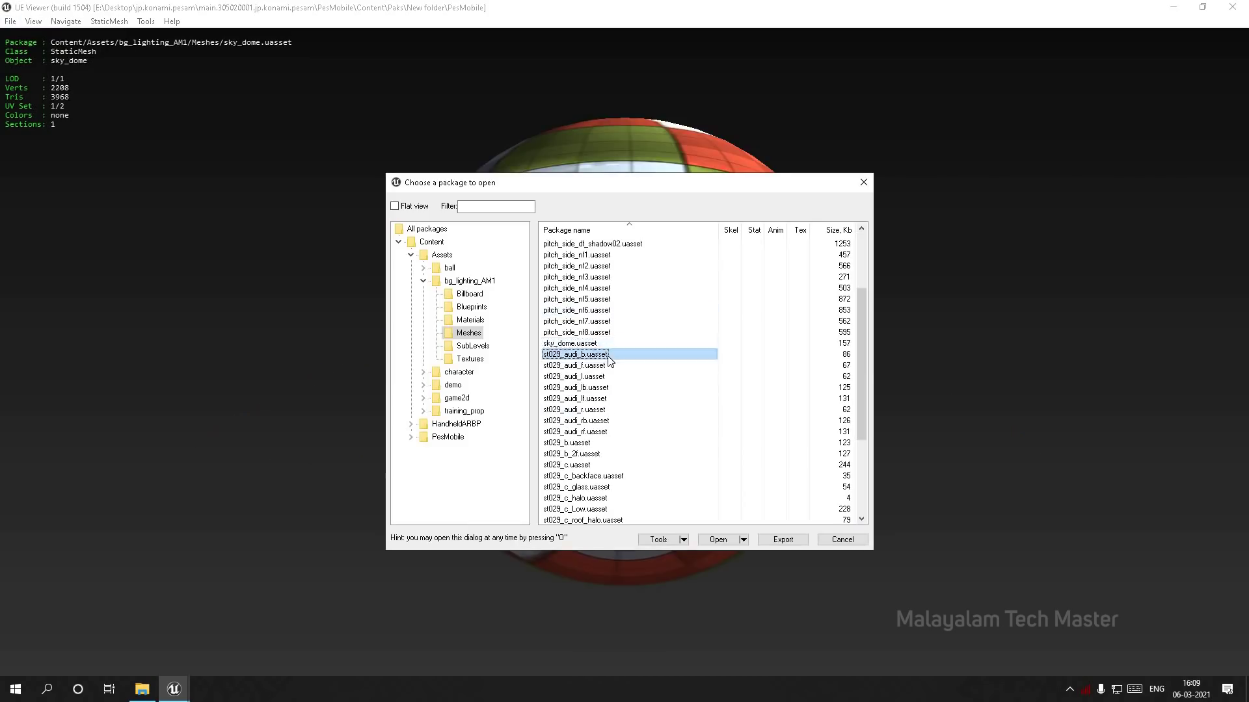
double_click(608, 356)
drag(608, 357, 553, 364)
- Open the st029_audi_lb.uasset mesh and rotate it to inspect the corner audience stand
click(10, 22)
click(39, 37)
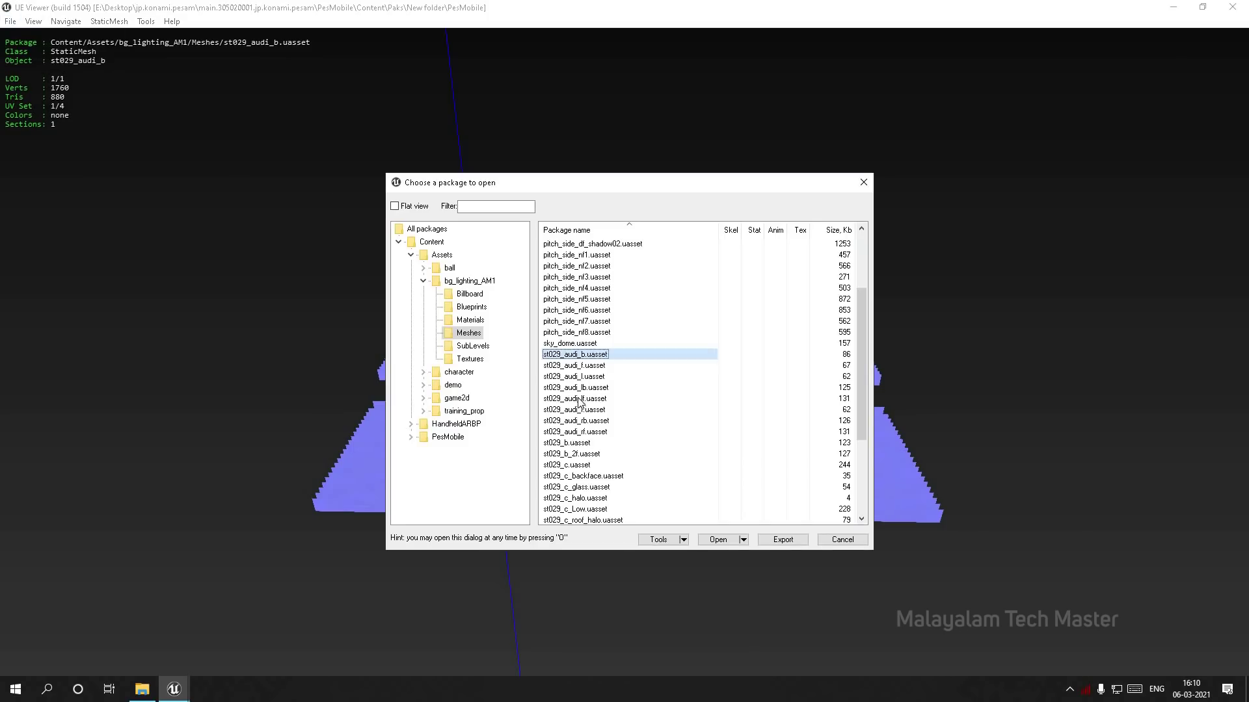
scroll(573, 351, down, 1)
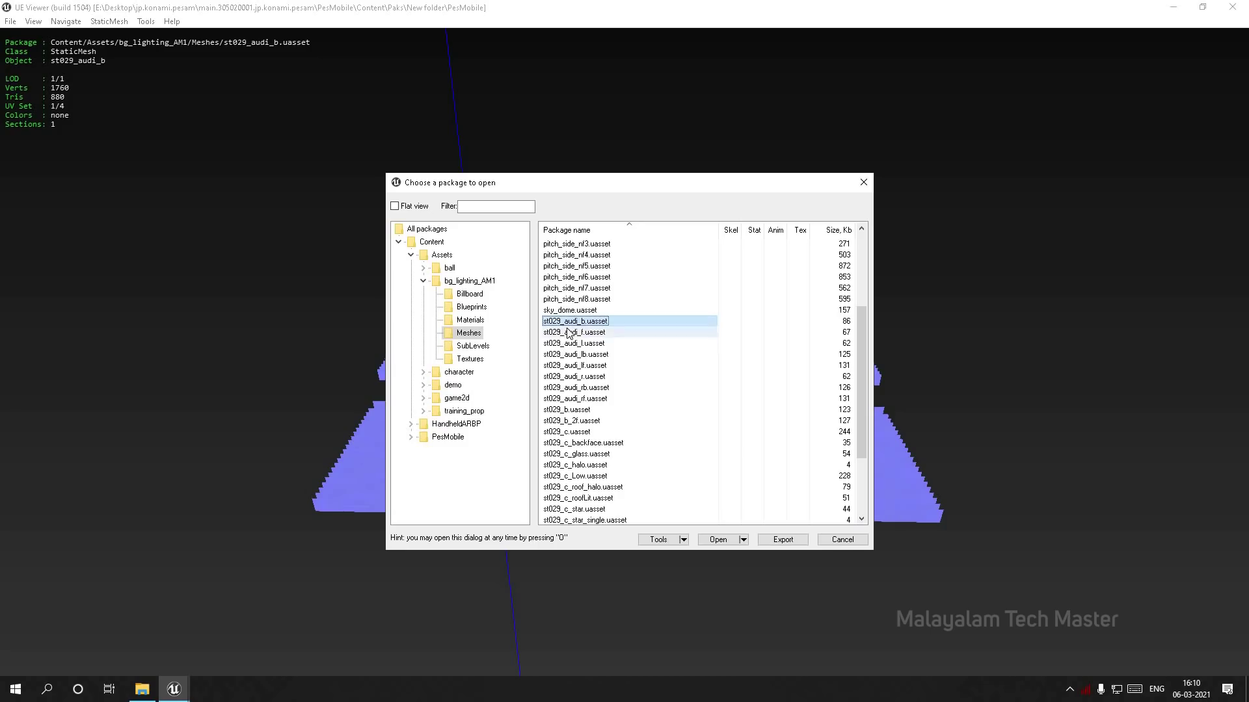
double_click(575, 354)
mouse_move(575, 355)
mouse_down()
mouse_move(532, 322)
mouse_move(585, 364)
mouse_up()
- Open the st029_nf_fixed_Low_standMerged.uasset mesh and rotate it to inspect the whole stadium
click(10, 21)
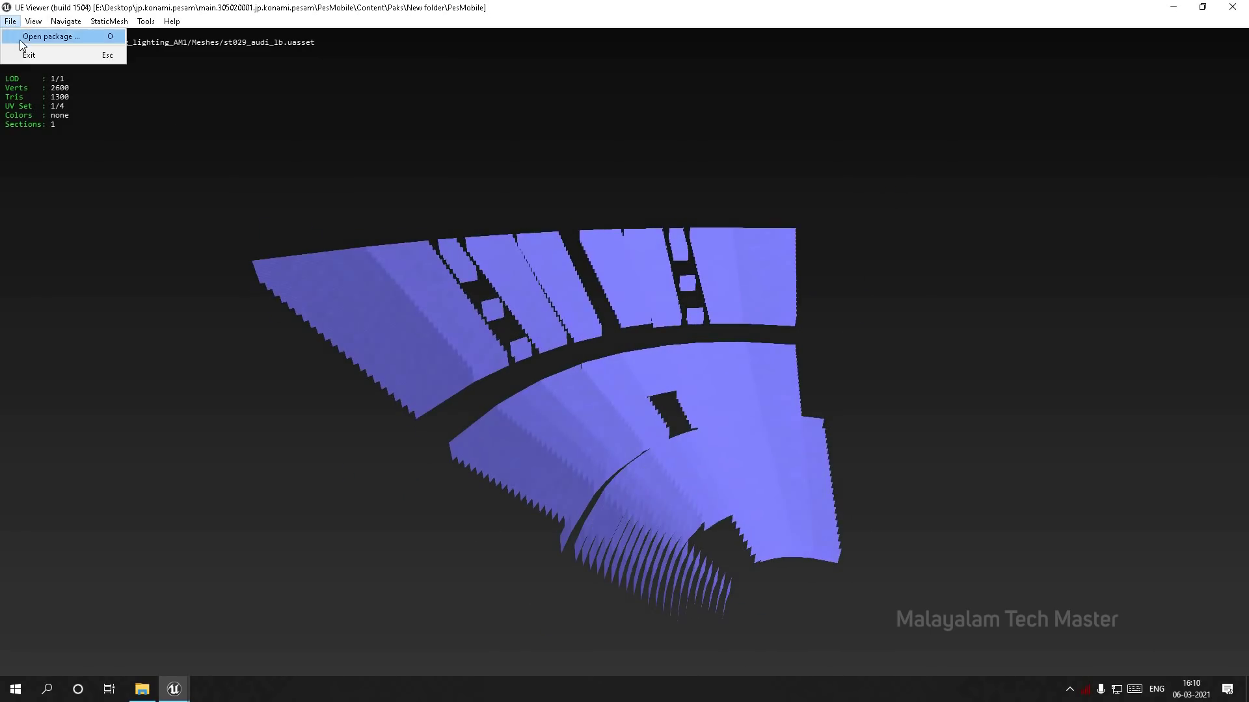
click(39, 37)
scroll(615, 465, down, 3)
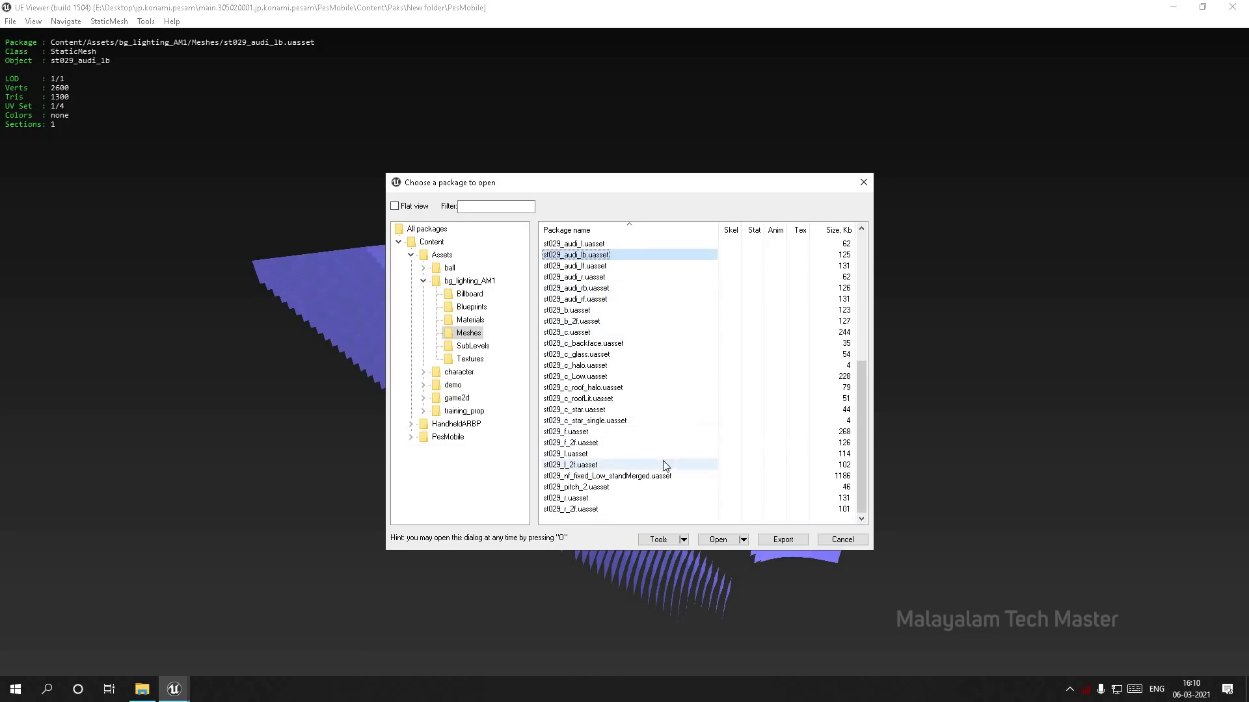
double_click(609, 477)
drag(625, 352, 585, 358)
mouse_move(148, 313)
mouse_down()
mouse_move(163, 417)
mouse_move(195, 455)
mouse_move(247, 449)
mouse_move(148, 313)
mouse_move(151, 293)
mouse_up()
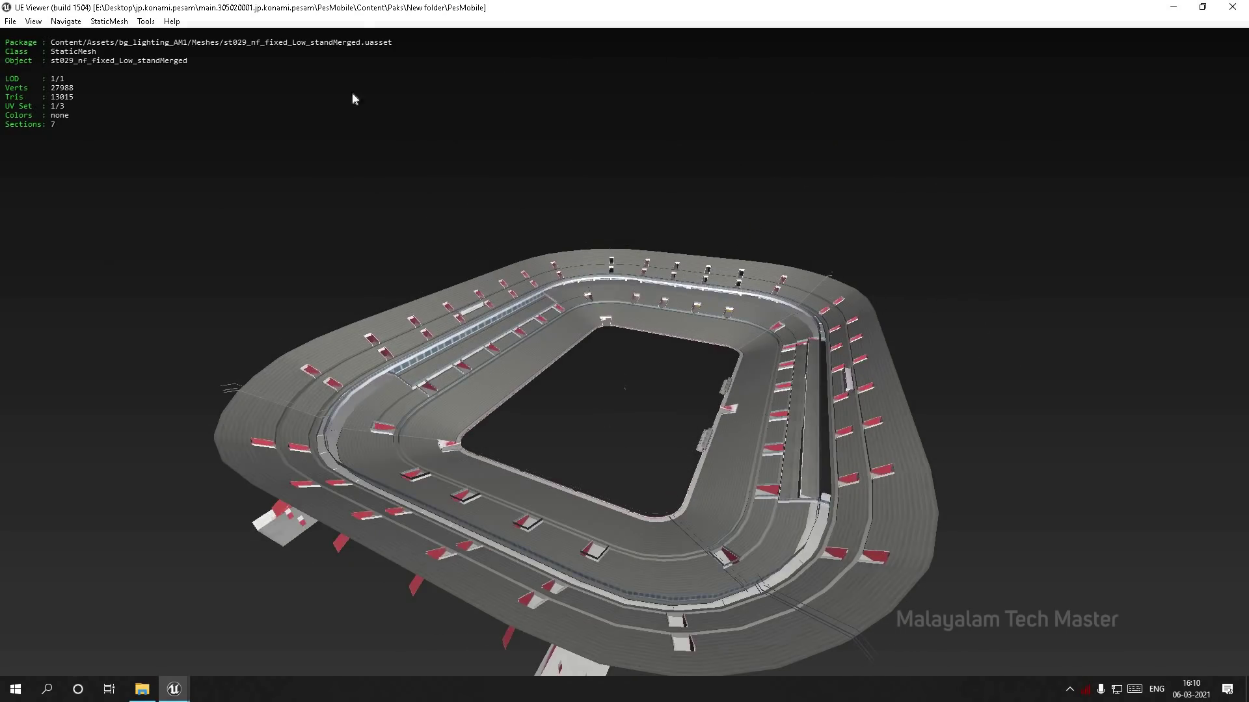
- Browse the bg_lighting_AM1 Textures folder and open the pitch_l_bsm_exLow_alp.uasset pitch texture
click(10, 21)
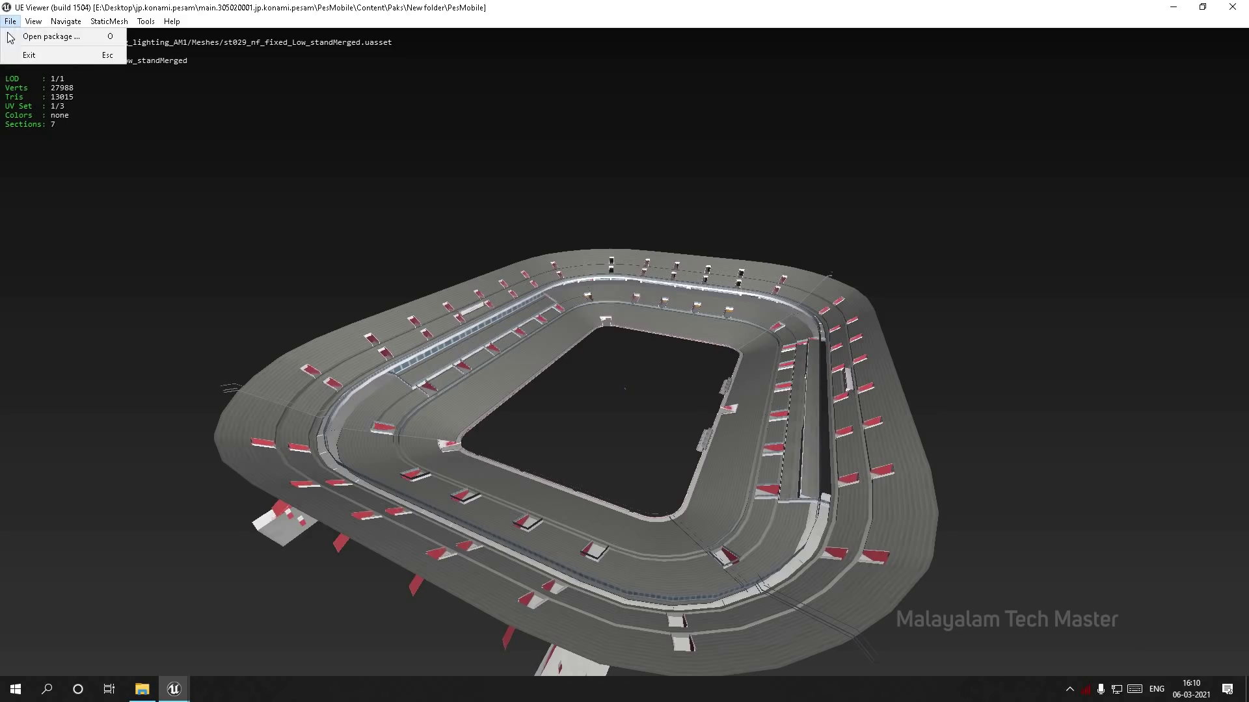
click(32, 37)
click(482, 358)
double_click(586, 244)
click(10, 21)
click(32, 37)
scroll(616, 398, down, 5)
double_click(556, 310)
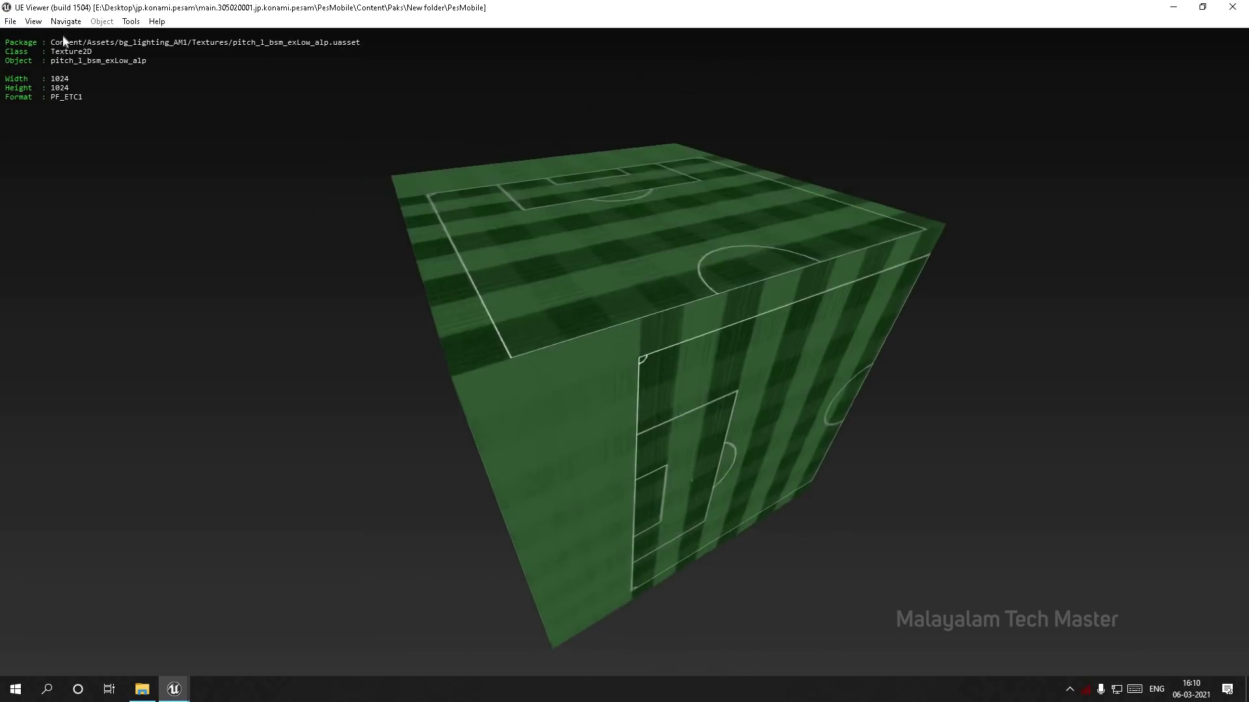
- Open the s_au000_01.uasset texture from the Textures folder to view the crowd image
click(10, 20)
click(32, 38)
scroll(615, 355, down, 3)
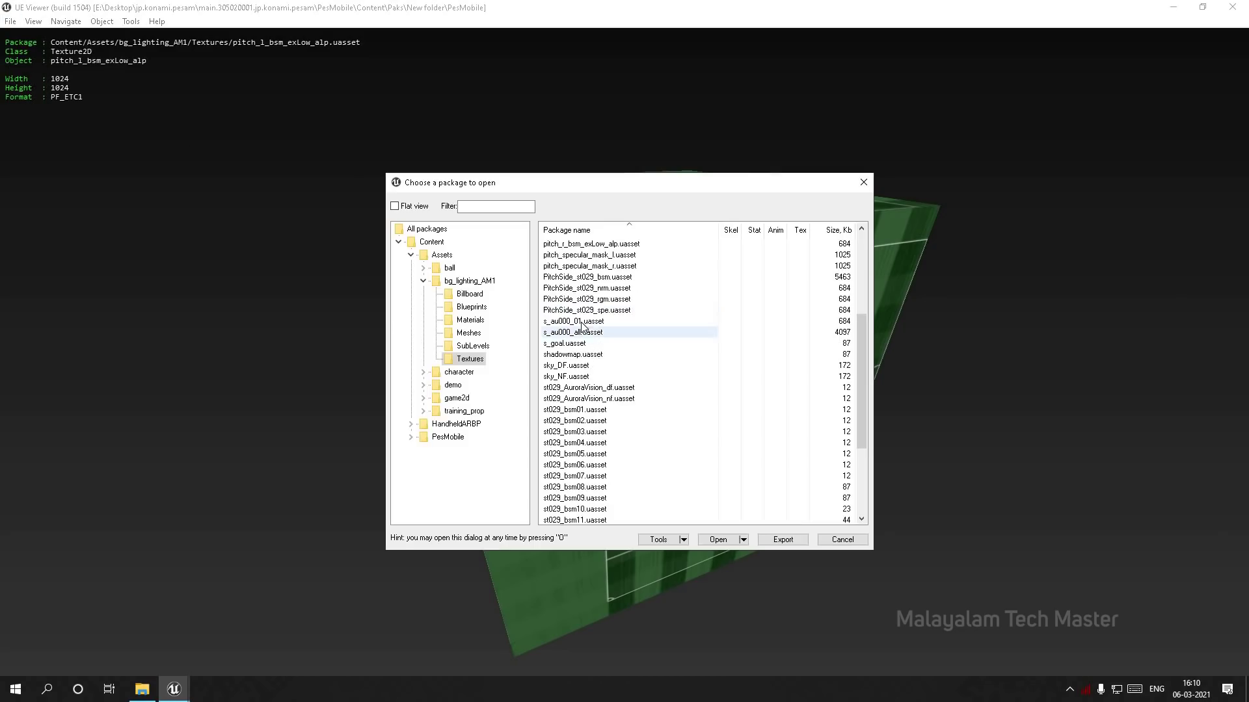
double_click(581, 330)
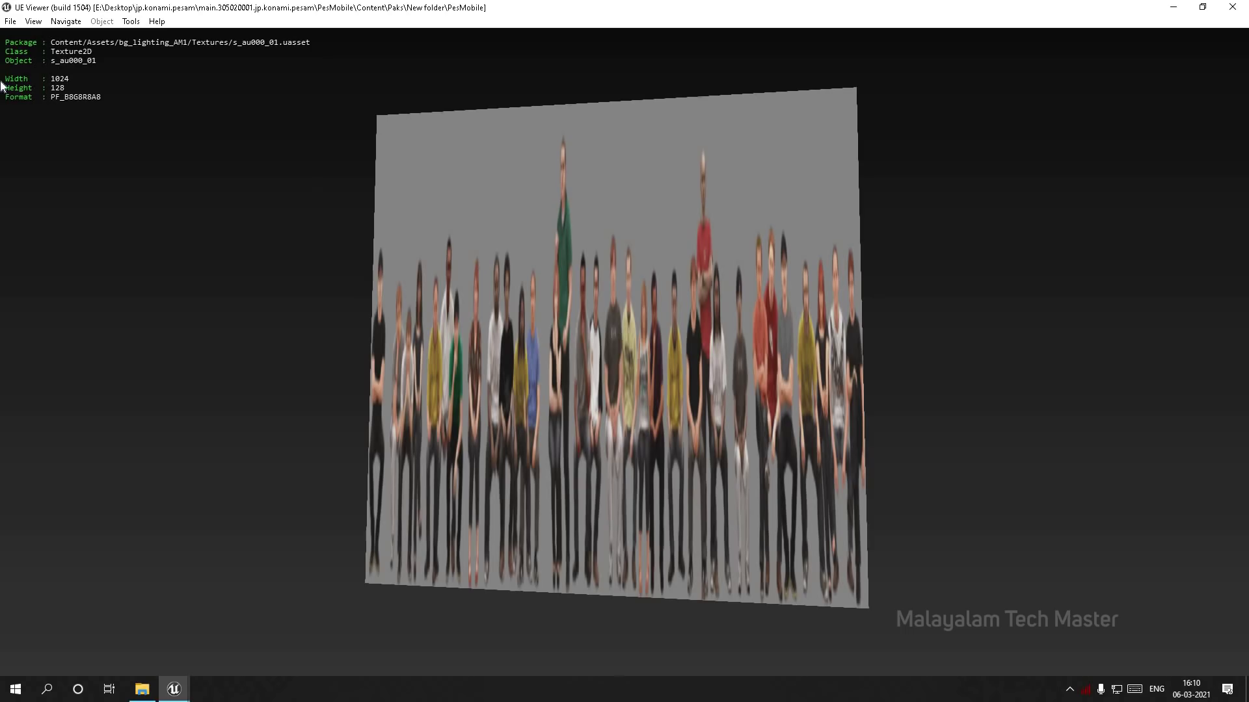
- Open the 001a03g.uasset skeletal mesh from the character Body folder and rotate it to inspect the player body
click(10, 21)
click(33, 37)
scroll(622, 434, down, 2)
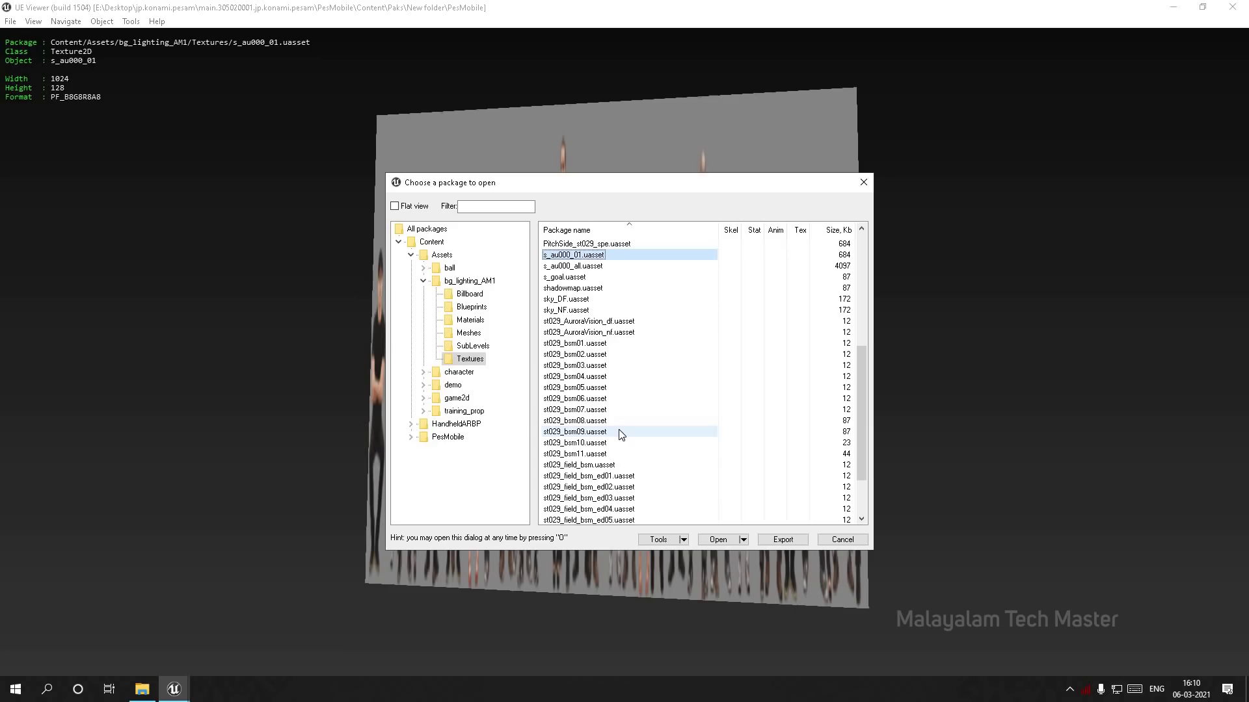
scroll(621, 434, down, 2)
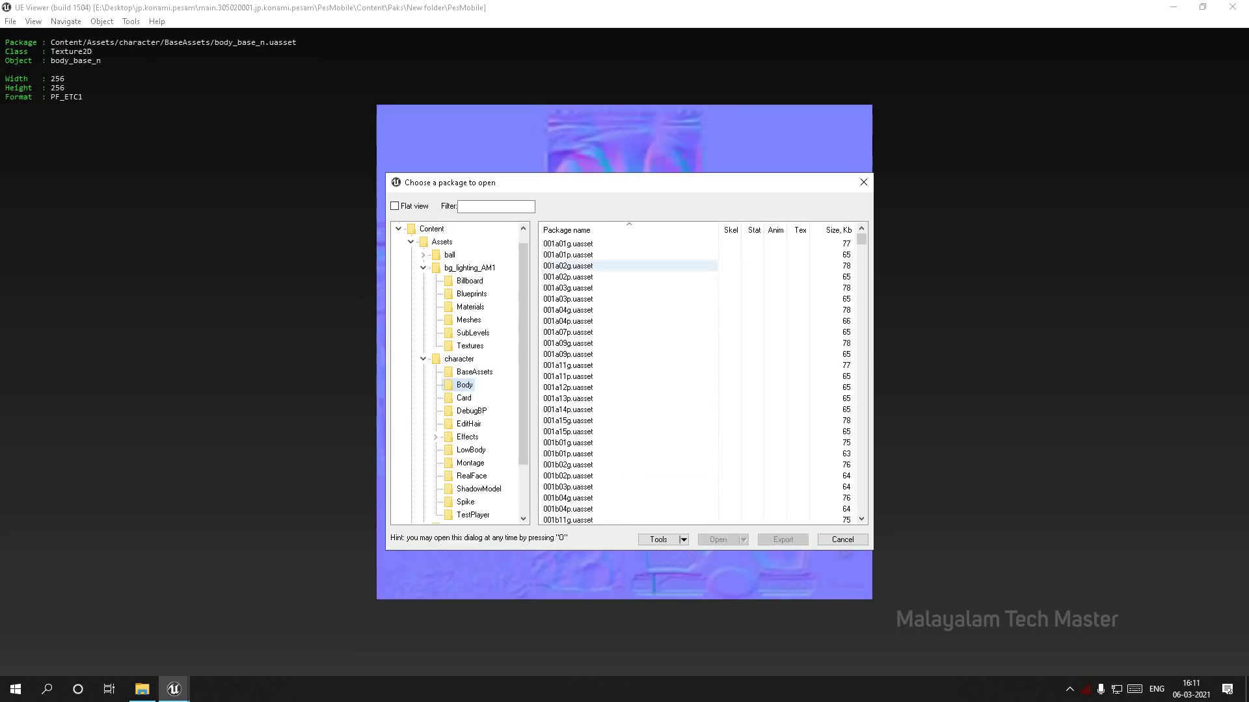
double_click(608, 290)
key(Page_Down)
mouse_move(610, 282)
mouse_down()
mouse_move(585, 364)
mouse_move(610, 282)
mouse_up()
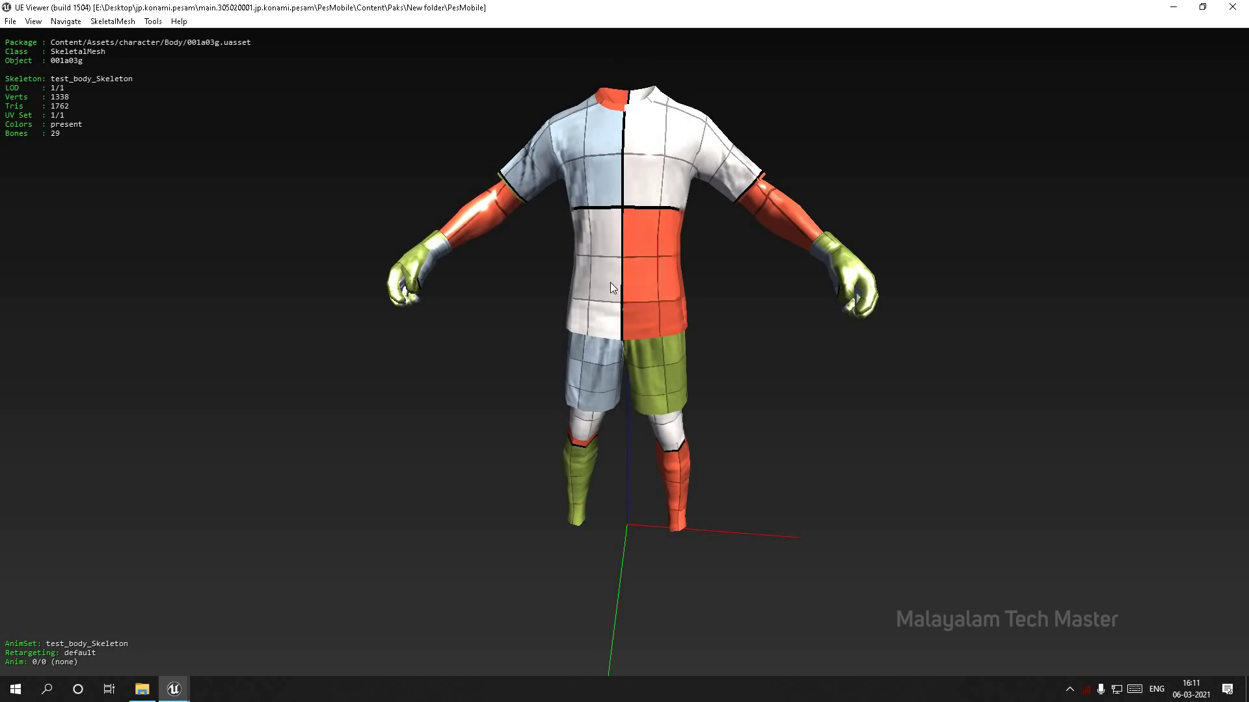
mouse_move(610, 282)
mouse_down()
mouse_move(610, 316)
mouse_move(603, 282)
mouse_up()
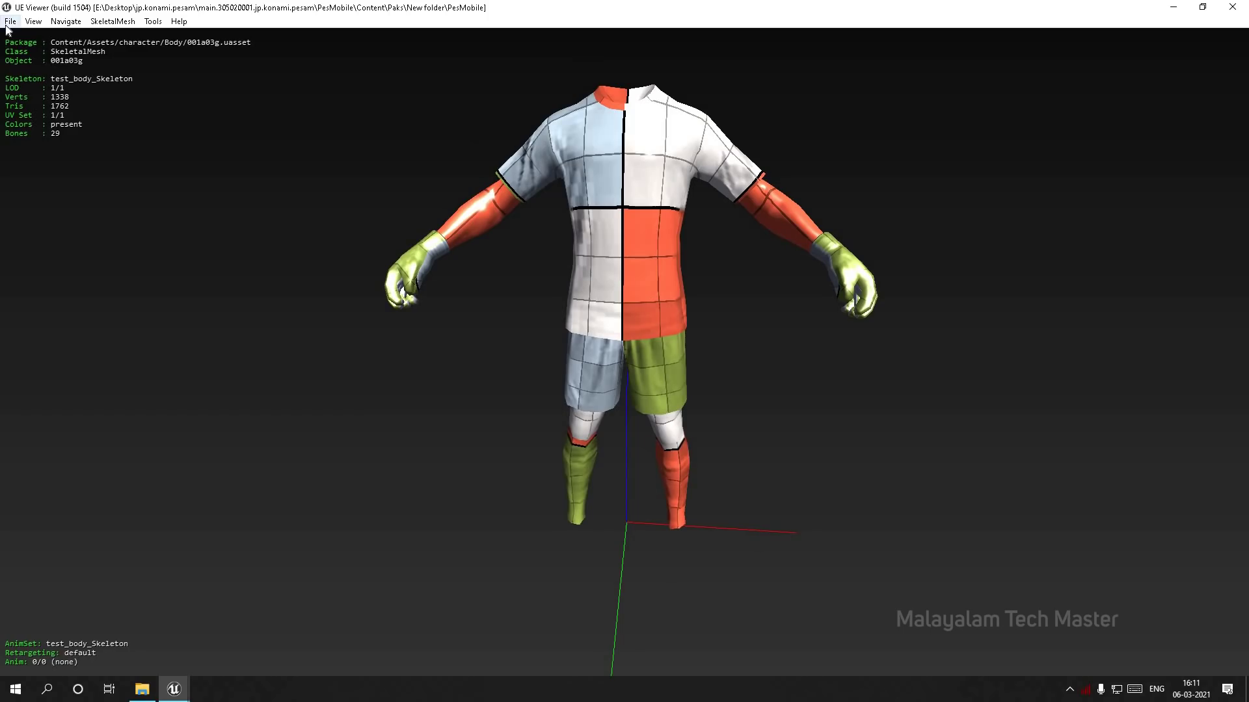
- Open the 001d15g.uasset skeletal mesh from the character Body folder to view that body variant
click(9, 21)
click(51, 36)
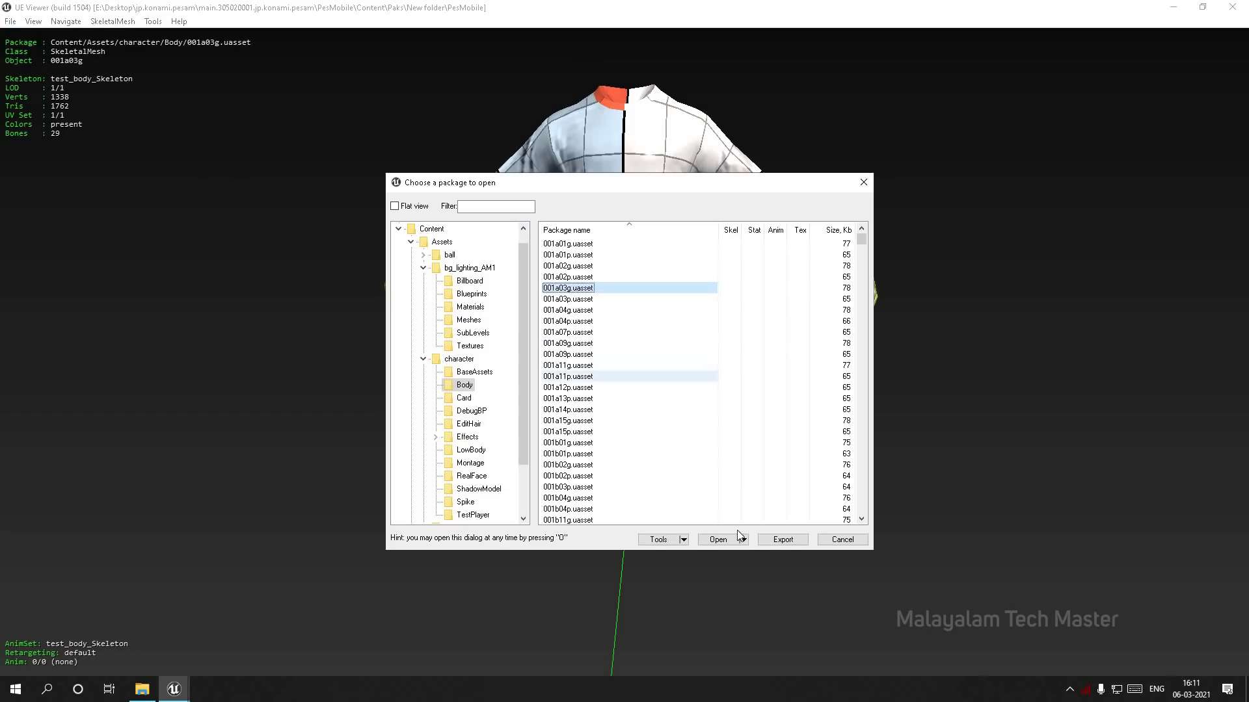
double_click(567, 387)
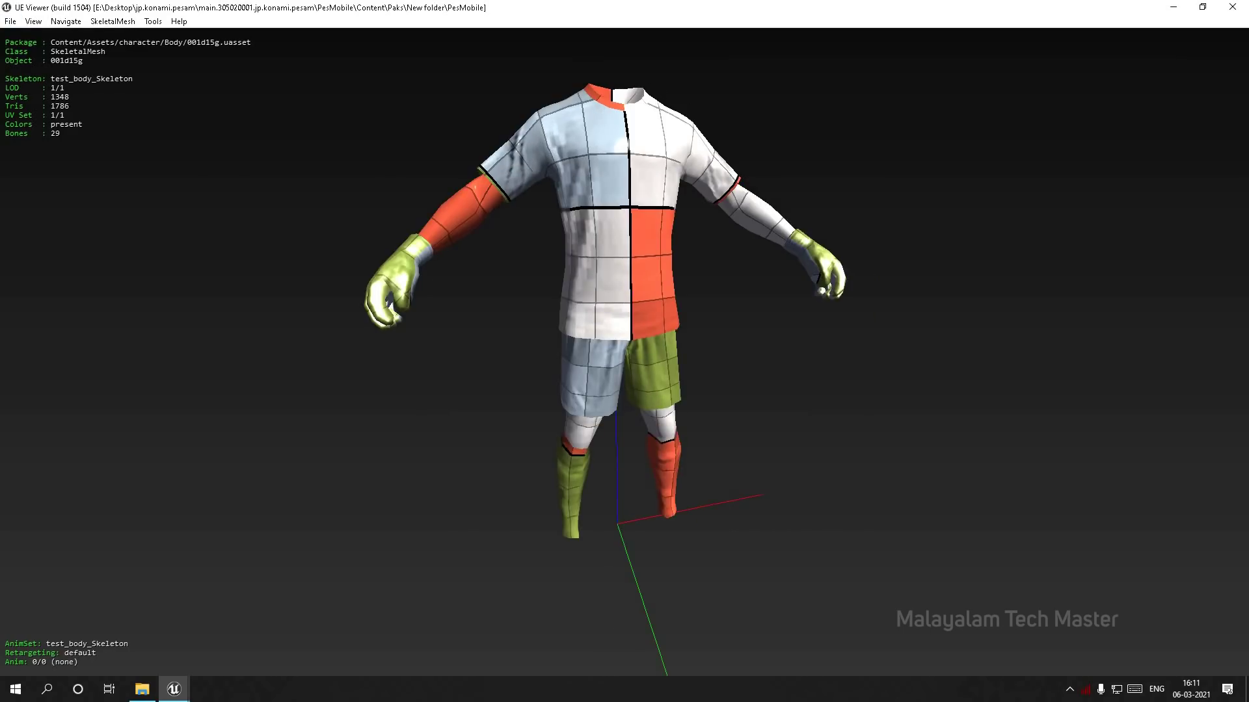
- Open the 002b15g.uasset skeletal mesh from the character Body folder to view that body variant
click(10, 22)
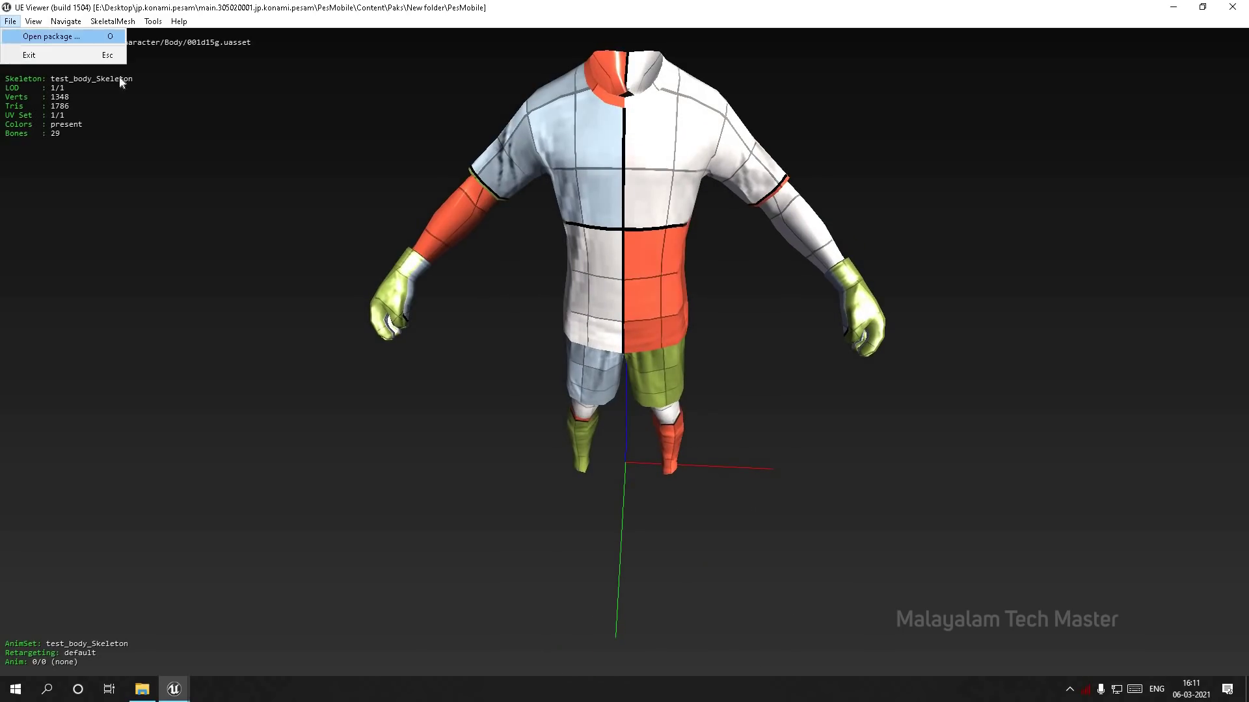
click(51, 37)
scroll(619, 446, down, 5)
click(571, 443)
double_click(568, 431)
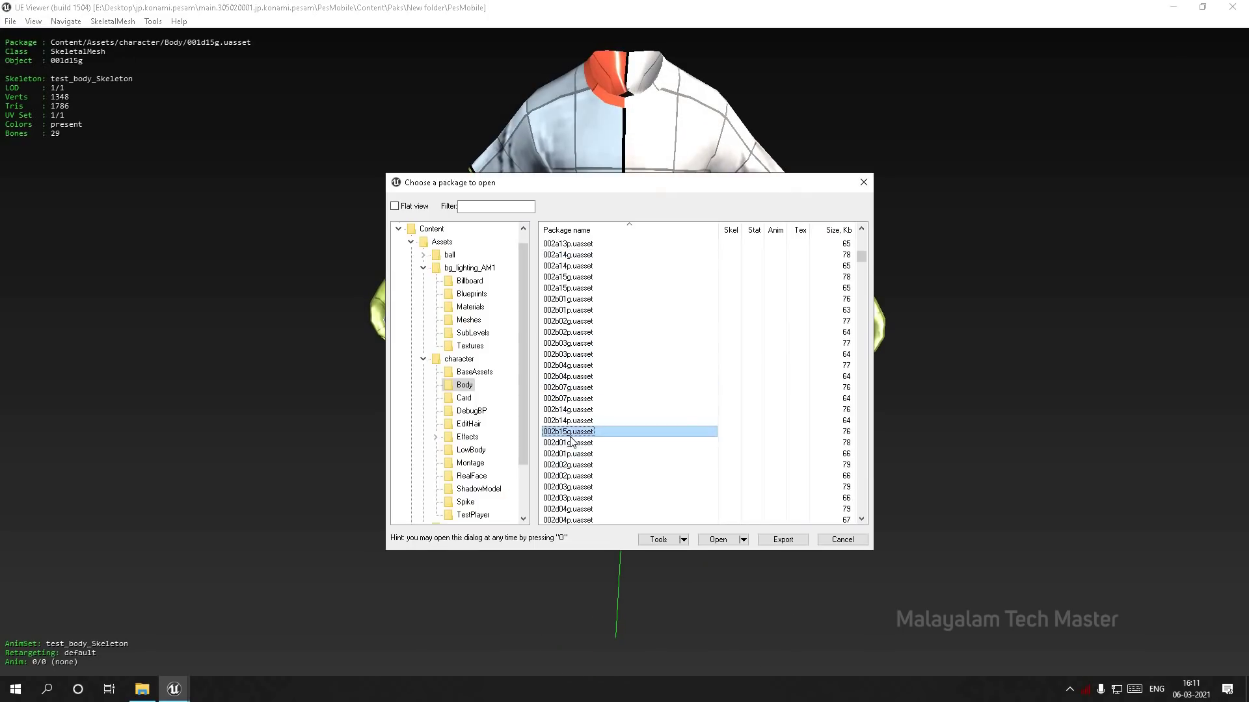
- Open the card_red.uasset static mesh from the character Card folder to preview the red card
click(10, 21)
click(39, 36)
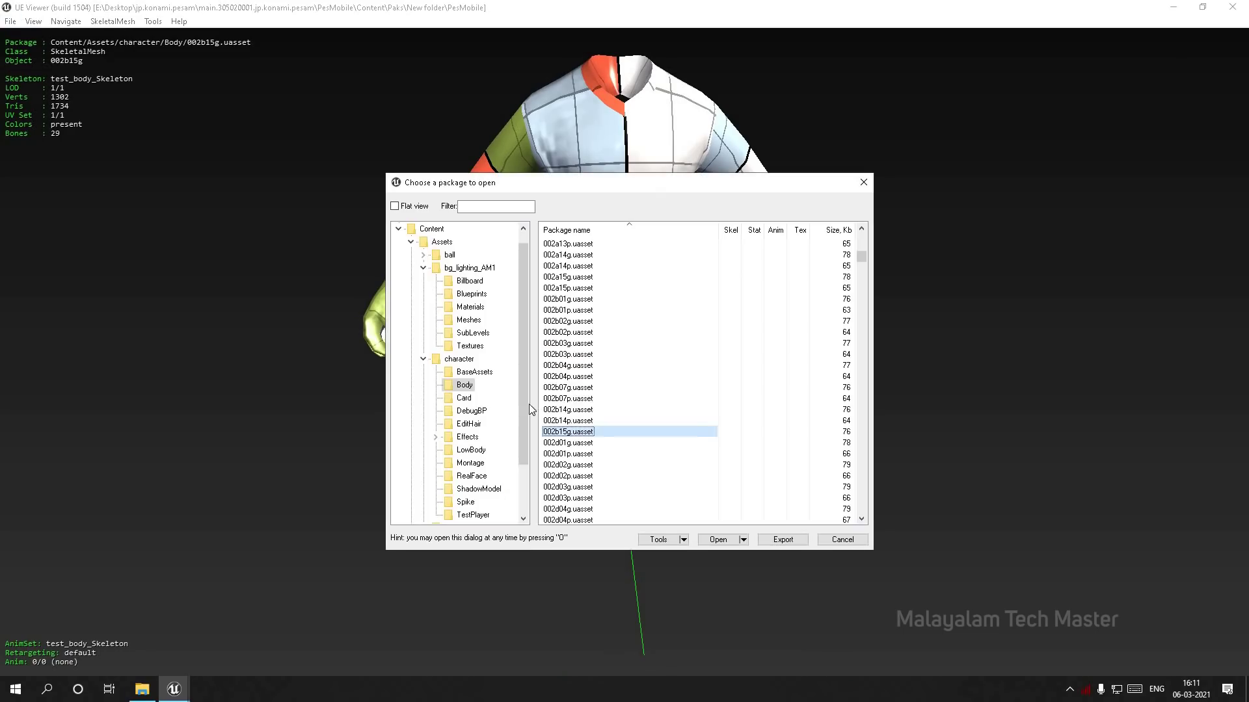
click(454, 400)
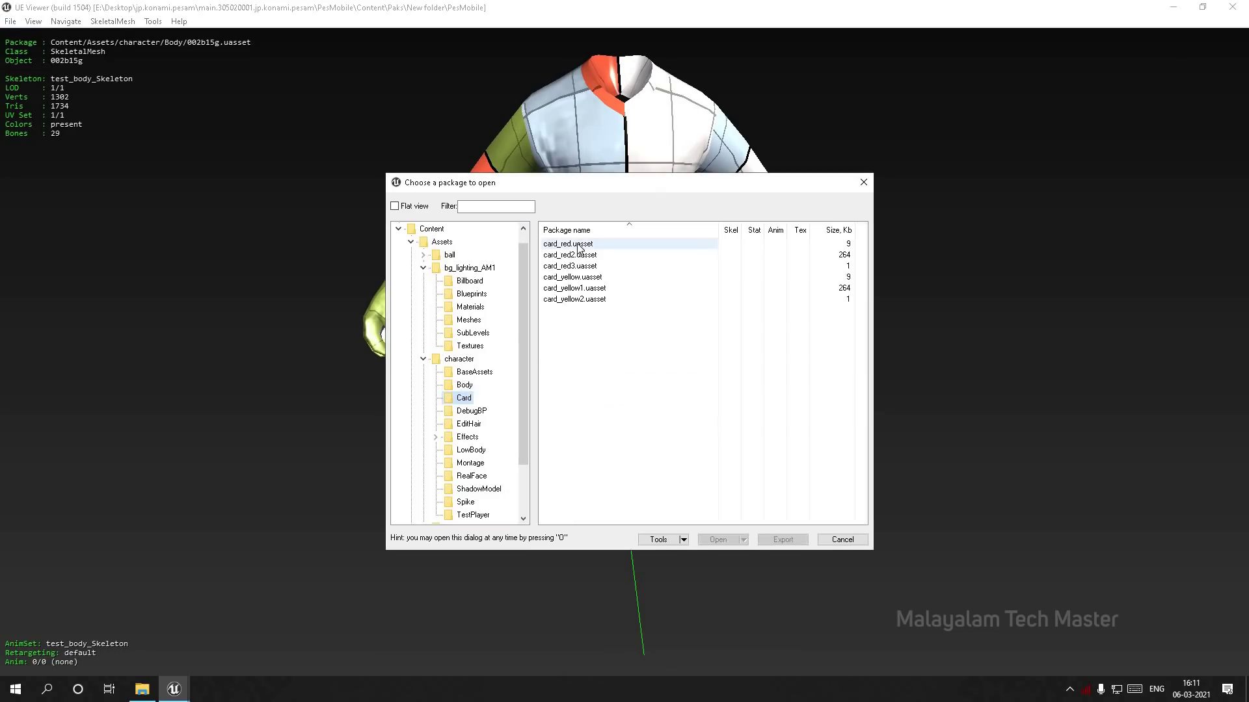
double_click(579, 244)
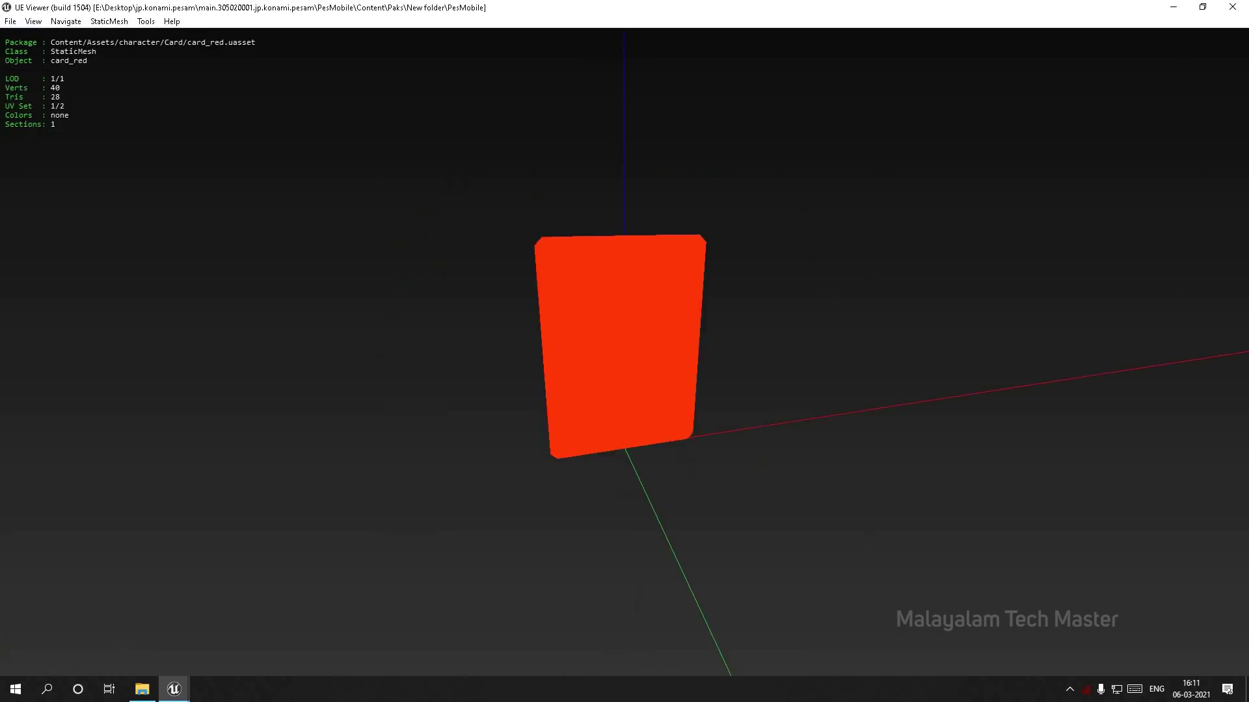
- Open the mon111133_face.uasset skeletal mesh from the character Montage folder and rotate it to inspect the face
click(11, 22)
click(26, 36)
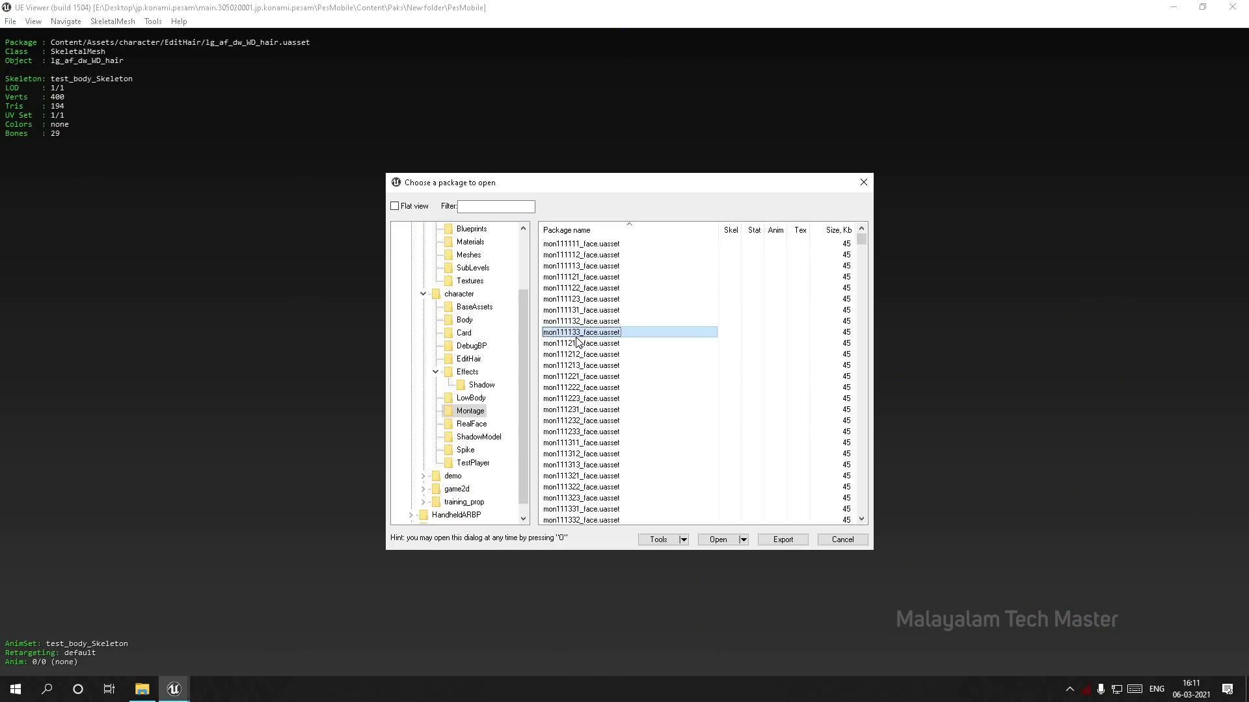
double_click(576, 333)
mouse_move(625, 351)
mouse_down()
mouse_move(514, 351)
mouse_move(644, 416)
mouse_move(611, 346)
mouse_up()
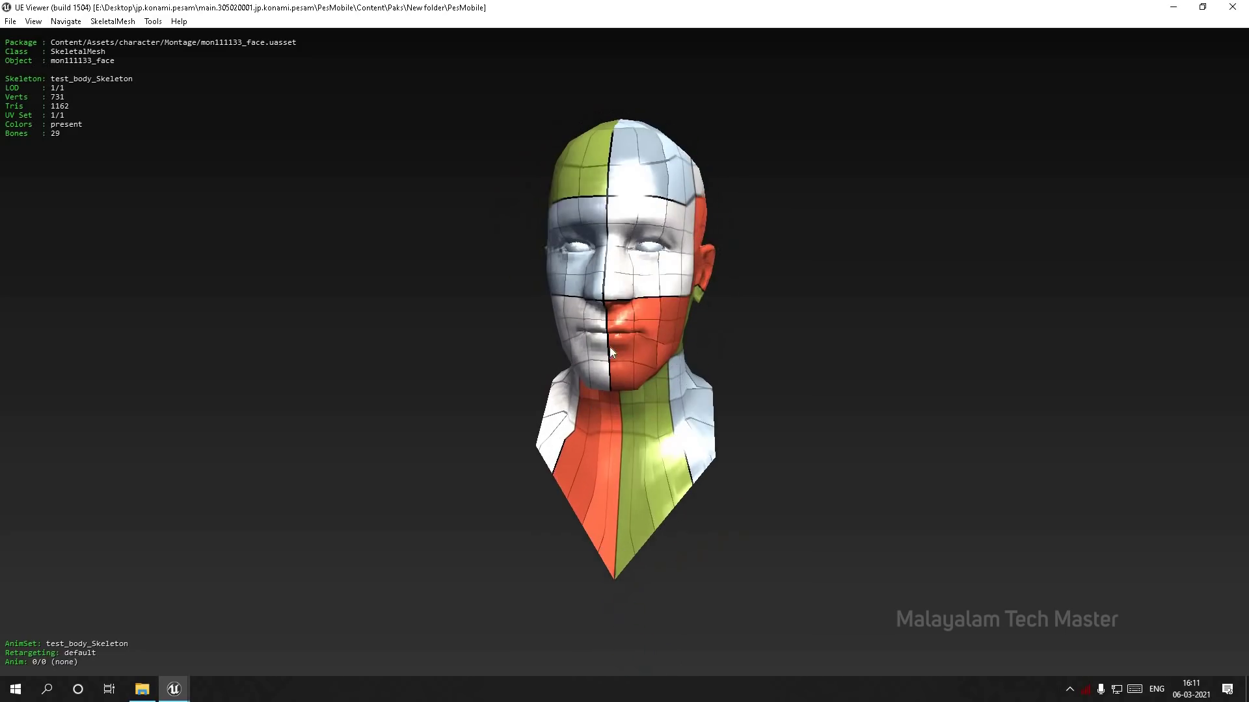
- Open the mon111312_face.uasset skeletal mesh from the Montage folder to inspect that head variant
click(10, 22)
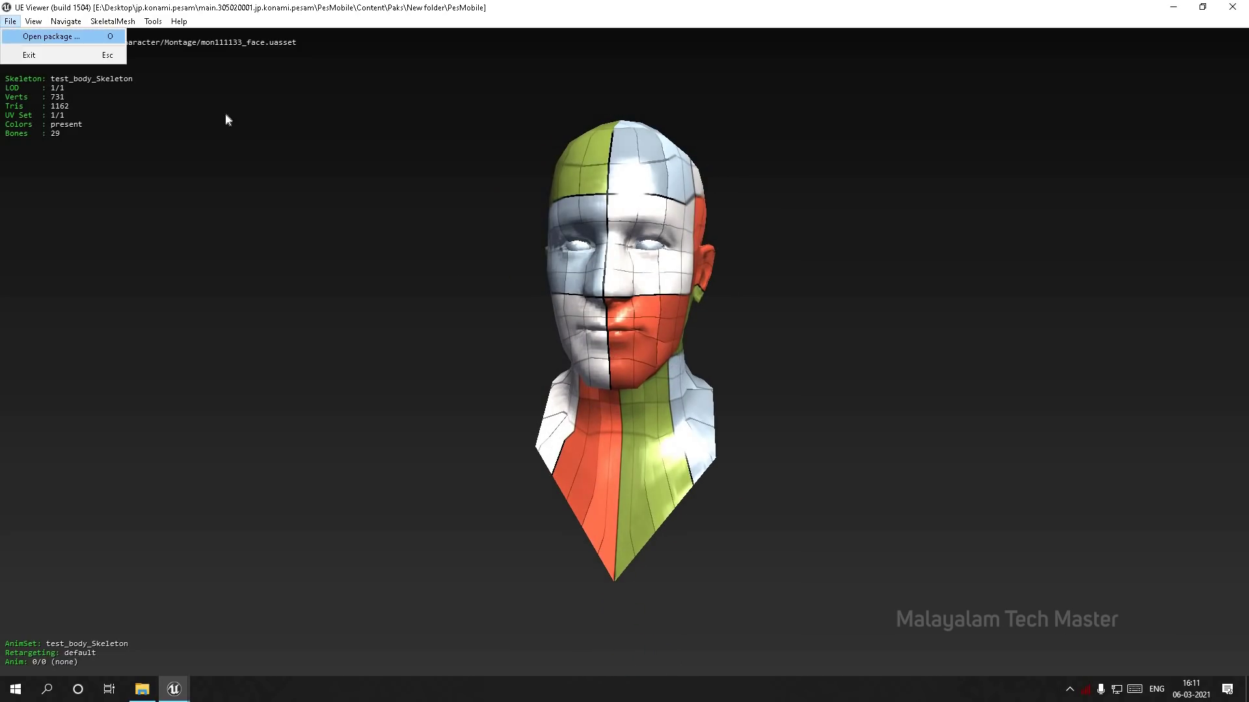
click(39, 37)
double_click(598, 454)
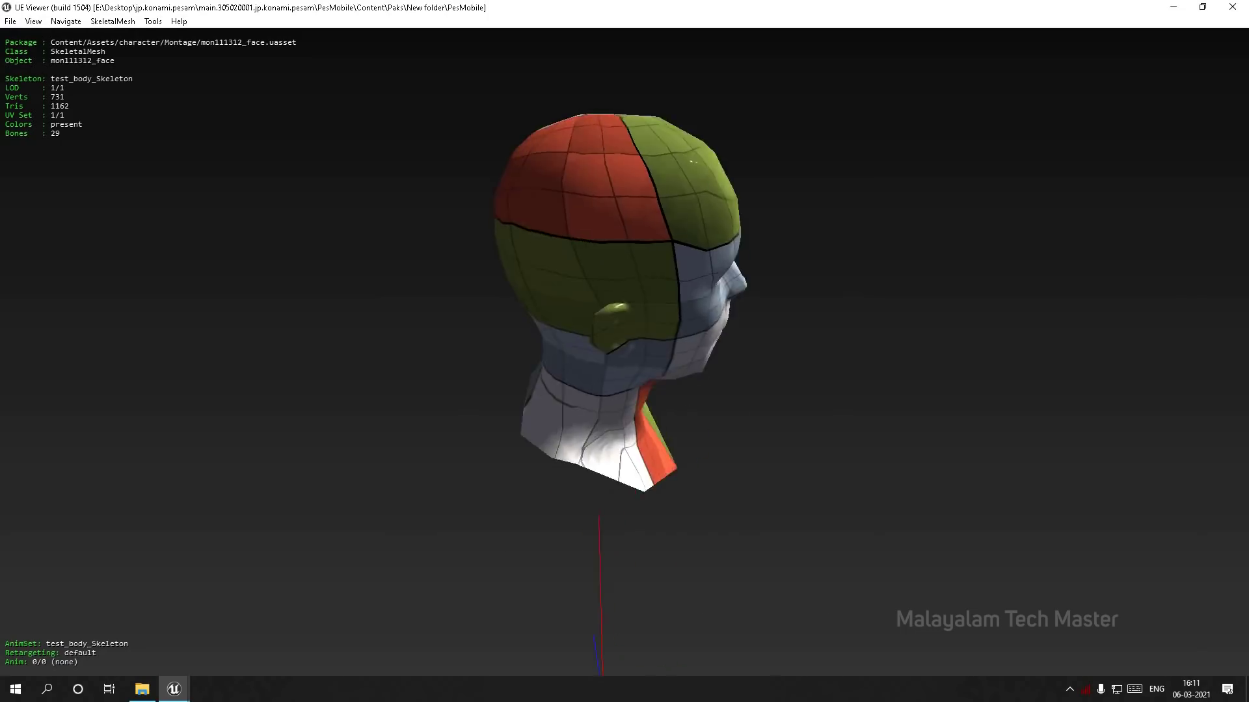
- Browse the character RealFace folder, open the 7511_face.uasset skeletal mesh and rotate the head to inspect it
click(11, 22)
click(39, 37)
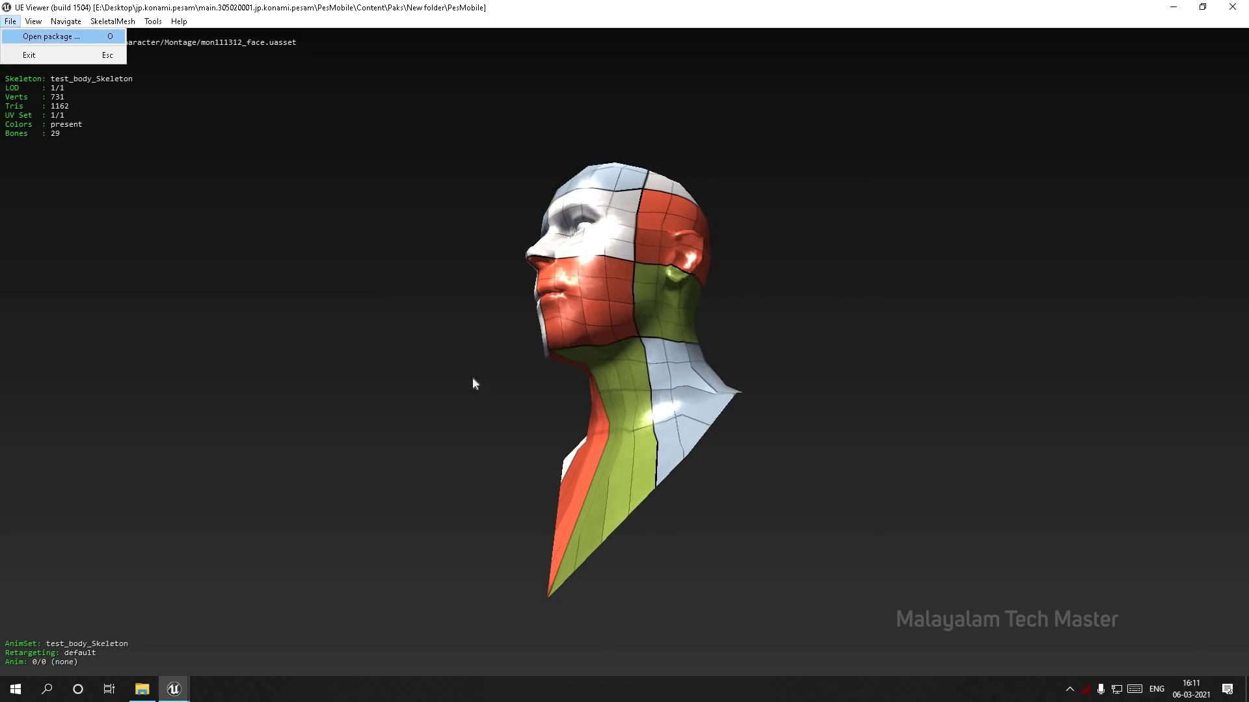
click(469, 426)
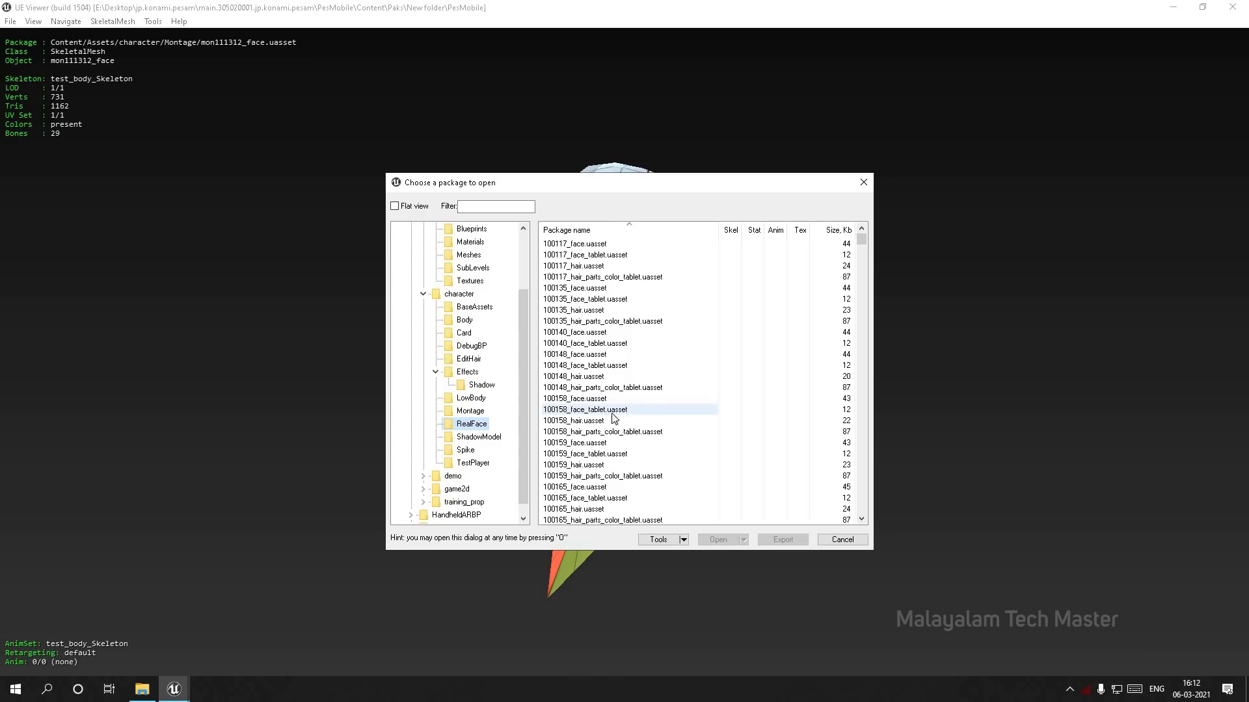
scroll(598, 345, down, 2)
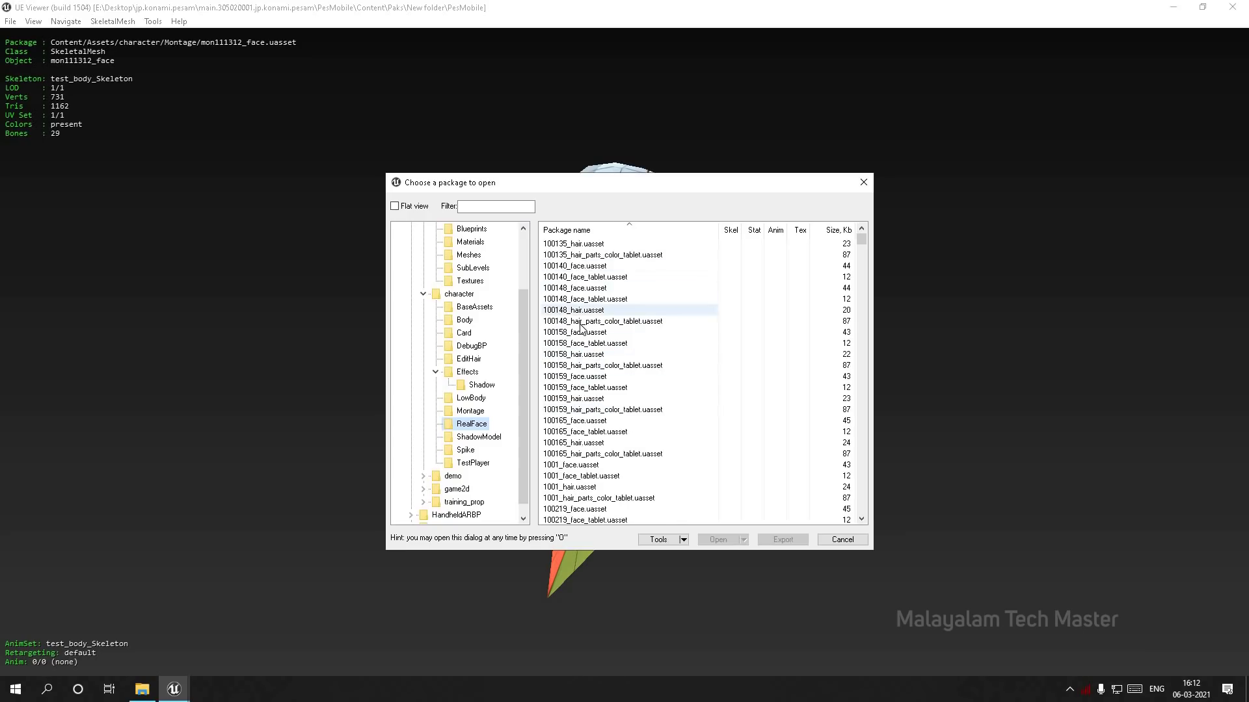
scroll(591, 380, down, 14)
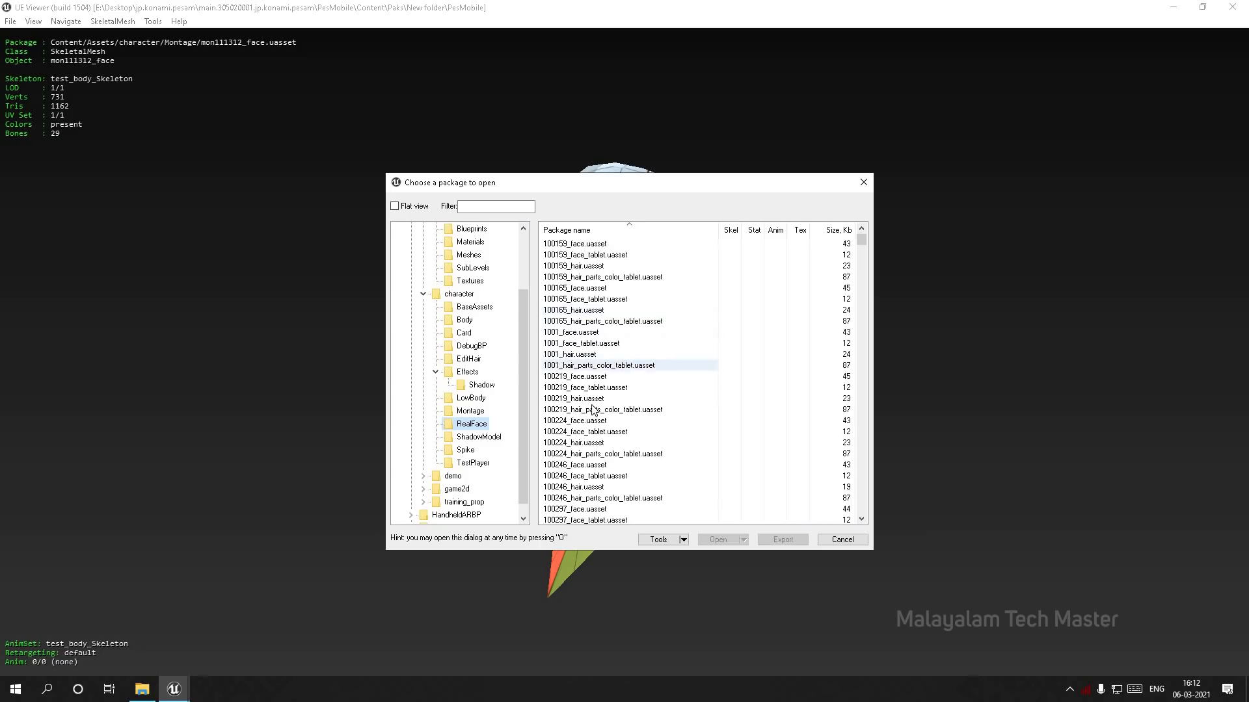
drag(862, 246, 863, 445)
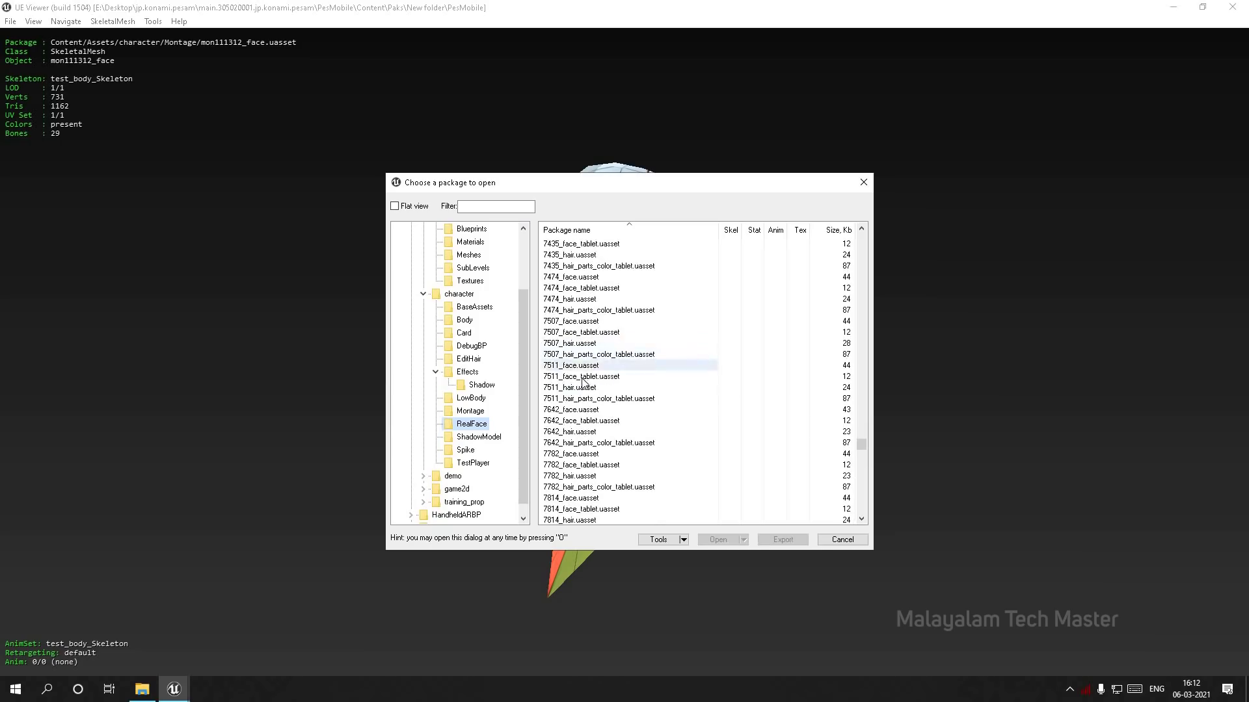
scroll(580, 371, up, 5)
double_click(581, 368)
drag(580, 368, 524, 416)
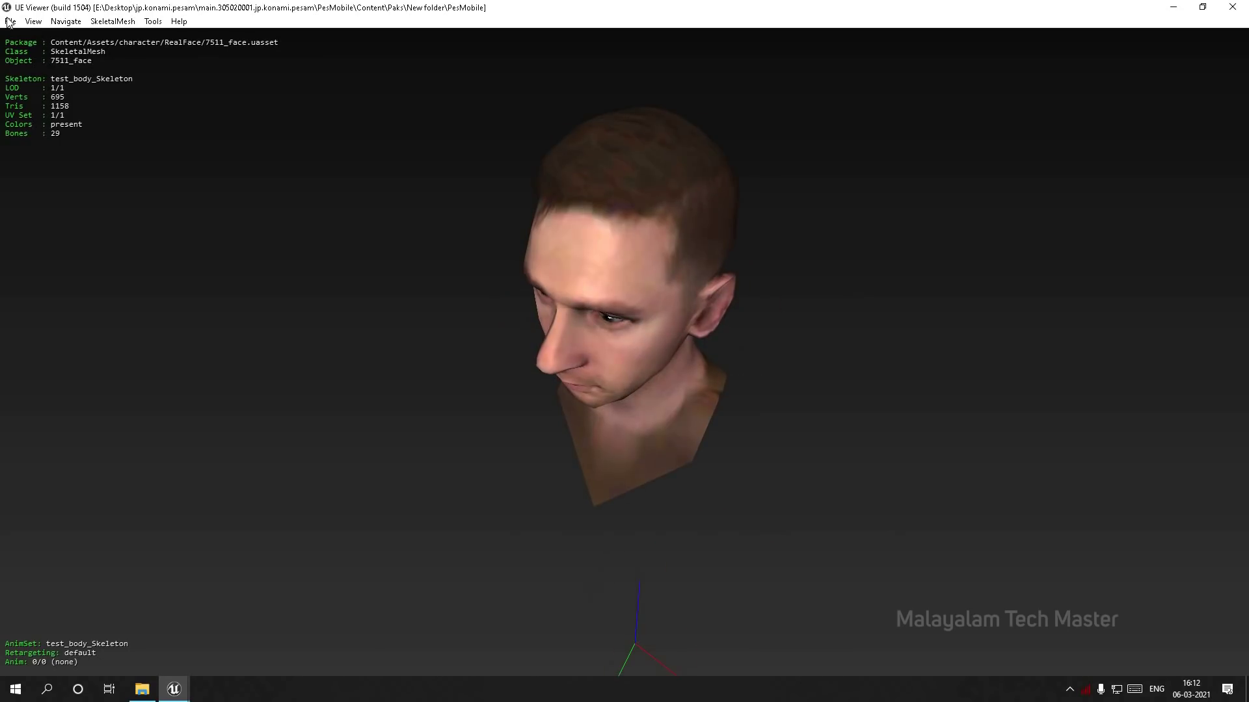
- Open the matching 7511_hair.uasset skeletal mesh from the RealFace folder and rotate it to inspect the hair
click(11, 21)
click(26, 36)
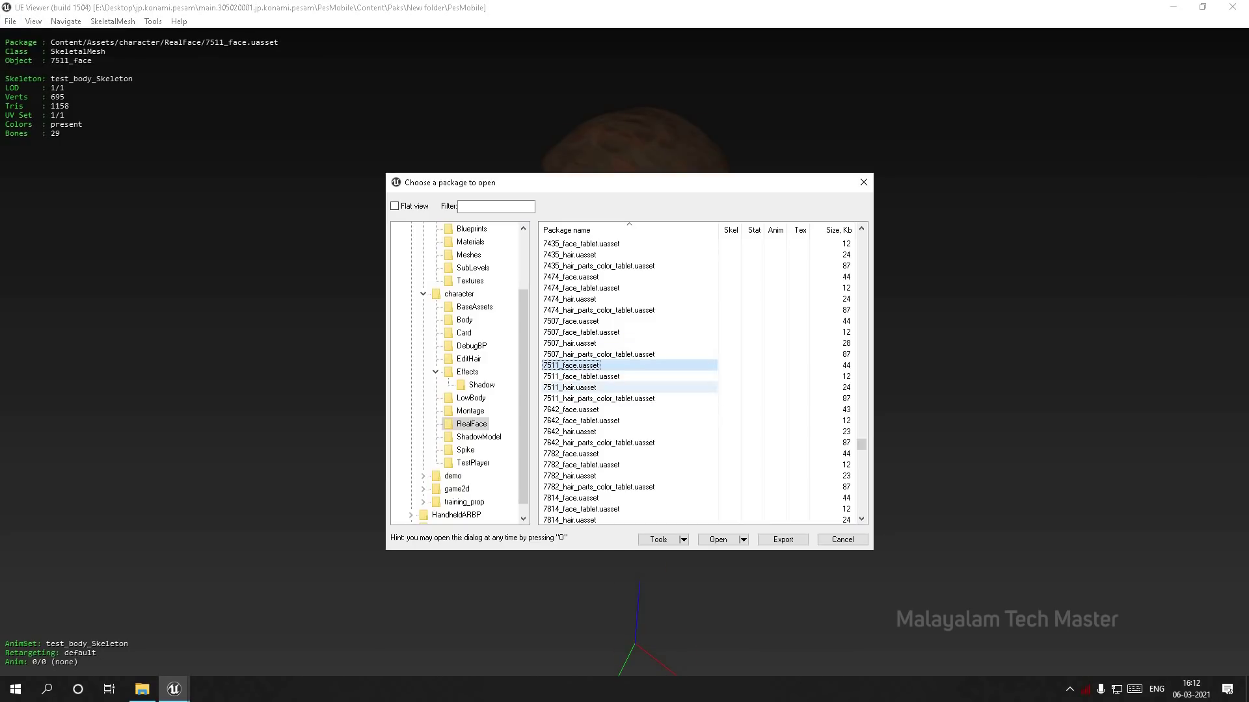
double_click(575, 390)
drag(575, 391, 559, 355)
- Open the 7511_hair_parts_color_tablet.uasset texture from the RealFace folder and rotate its preview
click(12, 22)
click(25, 36)
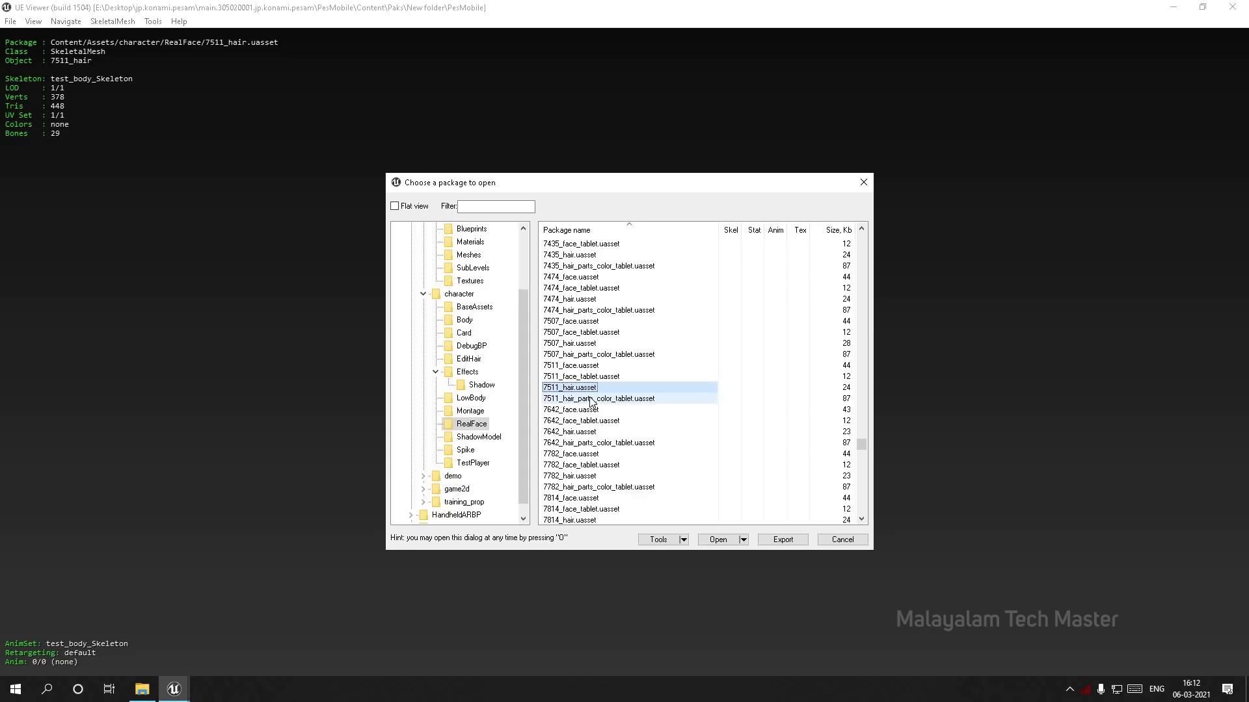
double_click(590, 398)
drag(650, 358, 624, 390)
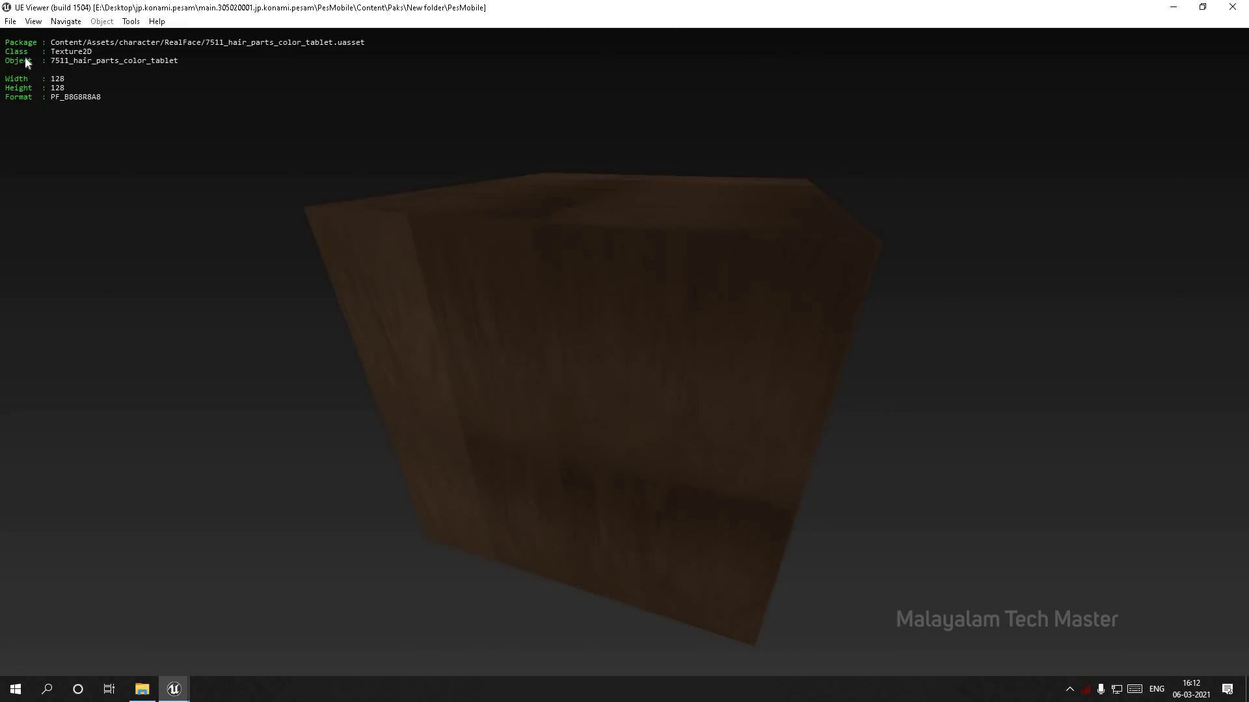
- Open the 40352_face.uasset skeletal mesh from the RealFace folder and rotate the head to inspect it
click(10, 20)
key(o)
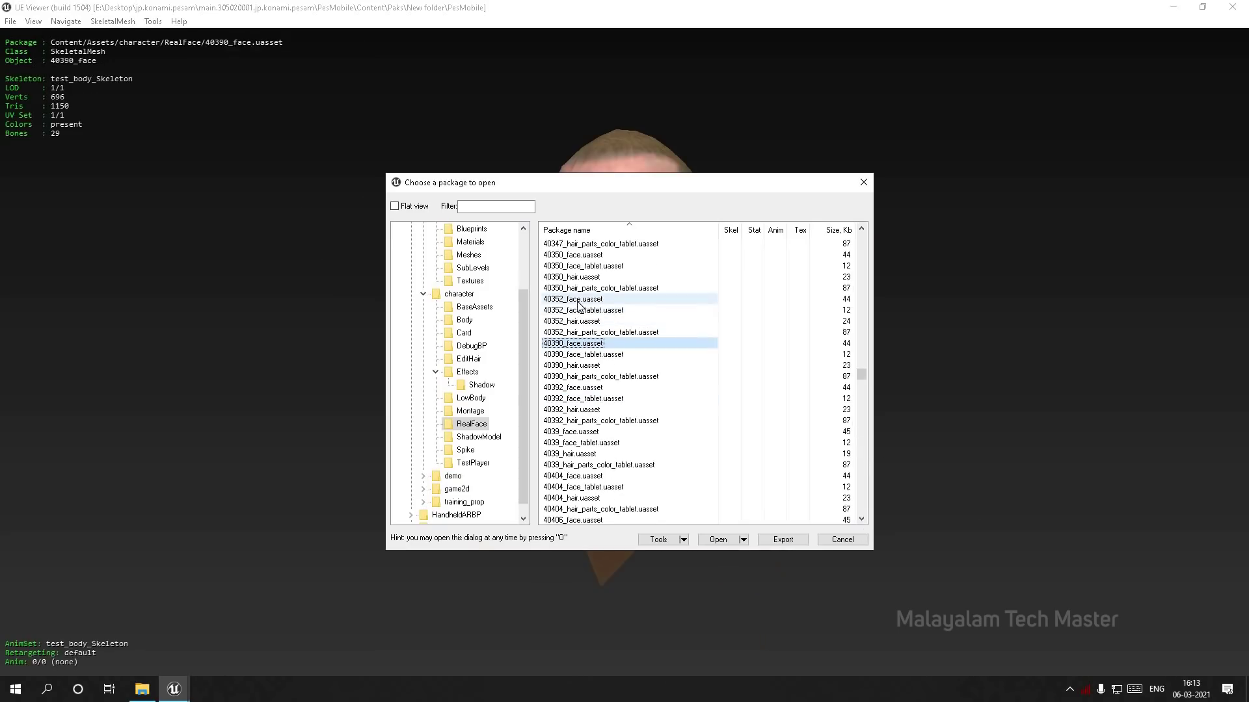
double_click(576, 299)
drag(576, 299, 540, 248)
- Open the matching 40352_hair.uasset skeletal mesh from the RealFace folder to view the hair
click(10, 21)
click(26, 38)
click(576, 322)
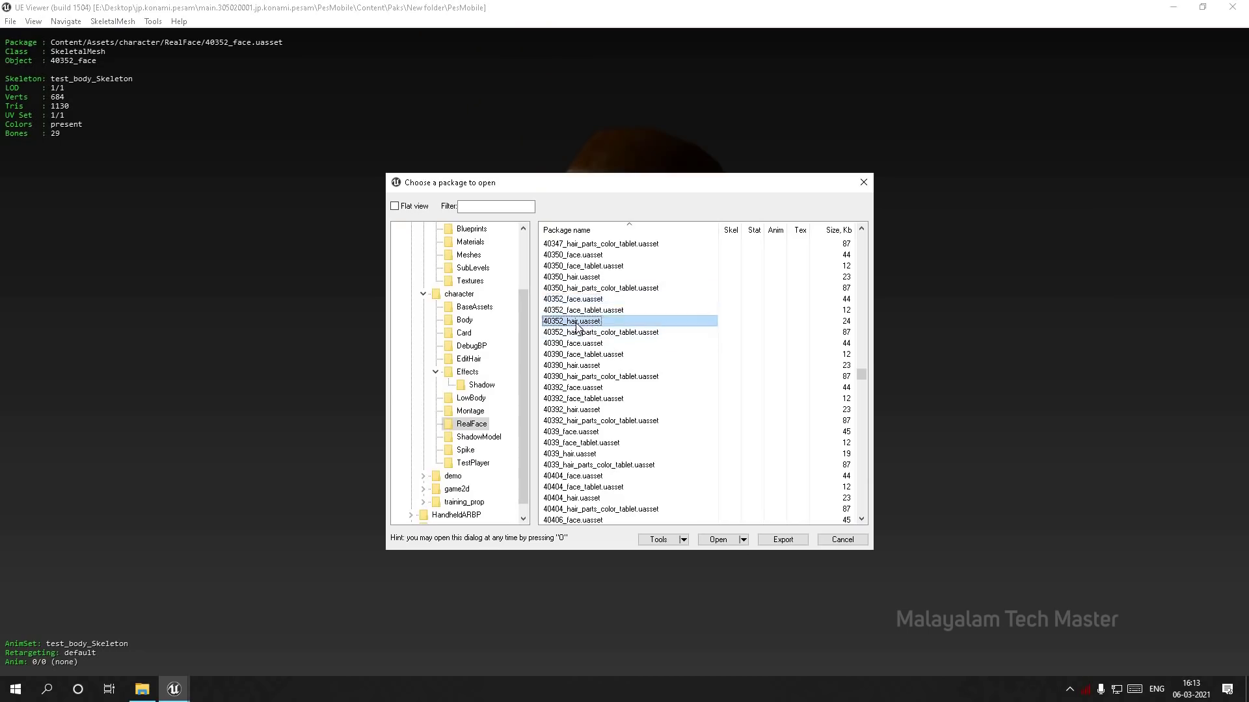
double_click(576, 322)
- Browse further through the RealFace packages, open the 4522_face.uasset skeletal mesh and rotate the head to inspect it
click(11, 21)
click(29, 37)
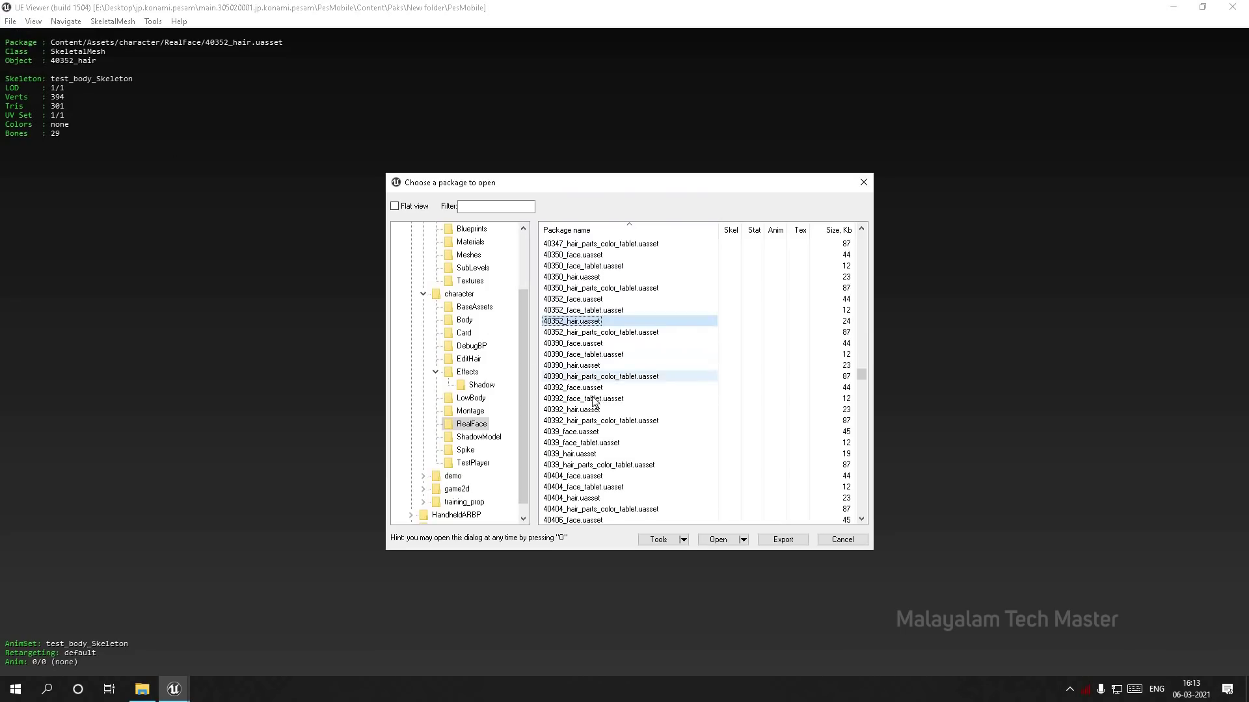
drag(861, 374, 863, 403)
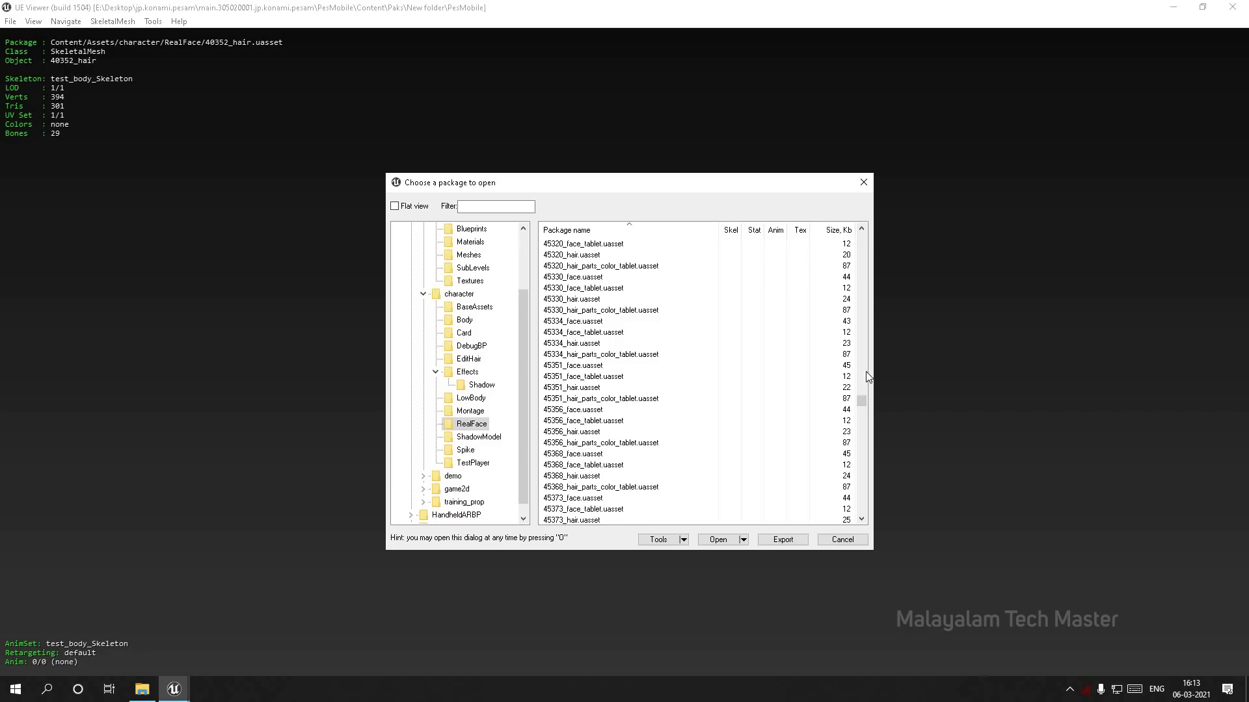
drag(864, 401, 864, 406)
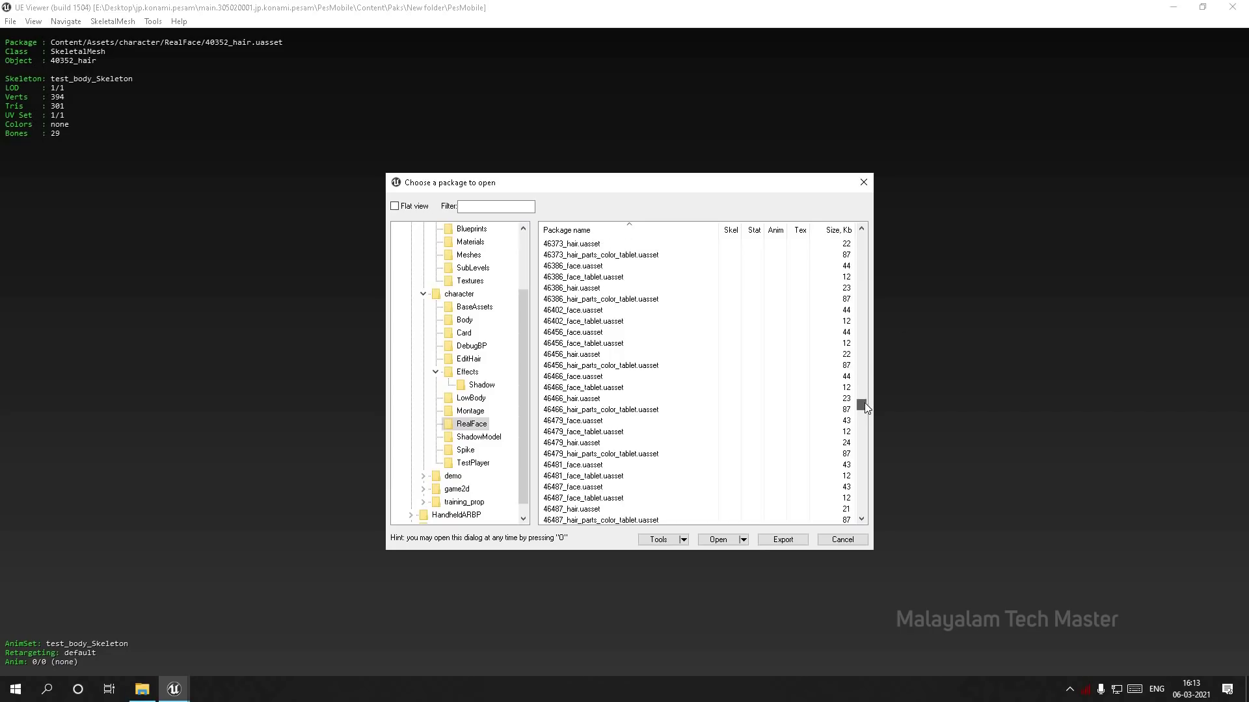
drag(864, 403, 810, 395)
scroll(634, 383, up, 10)
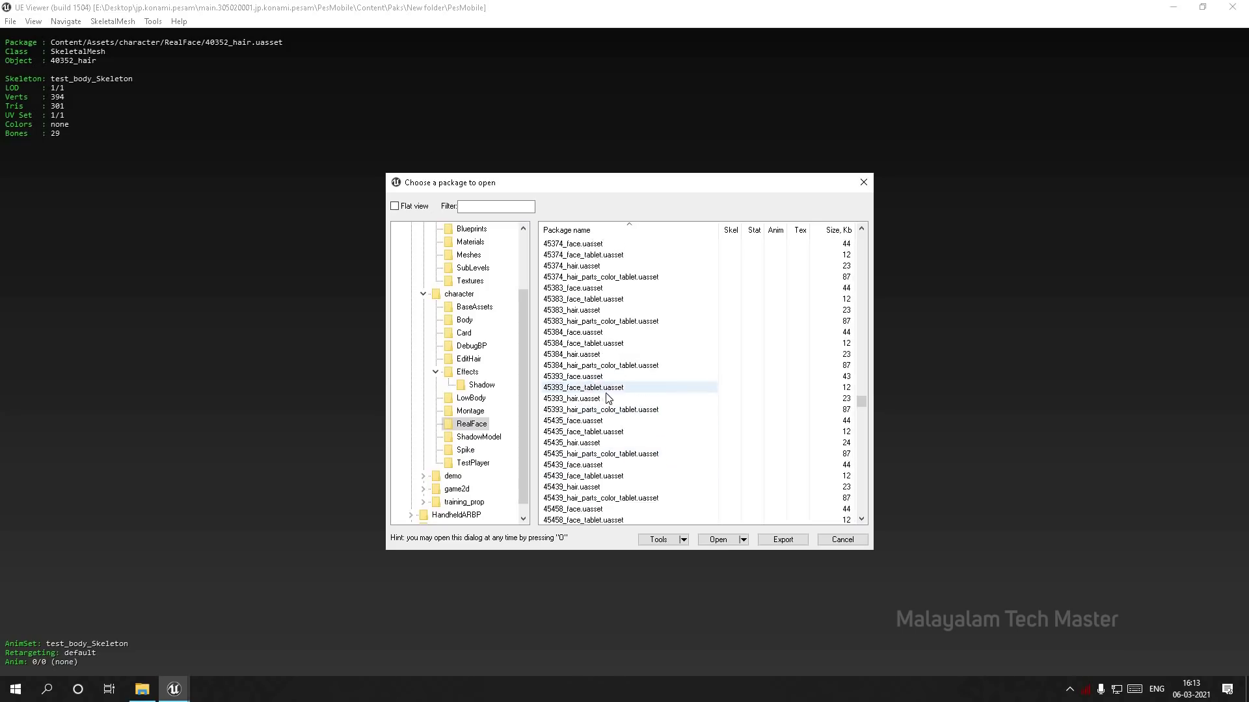
scroll(569, 390, down, 2)
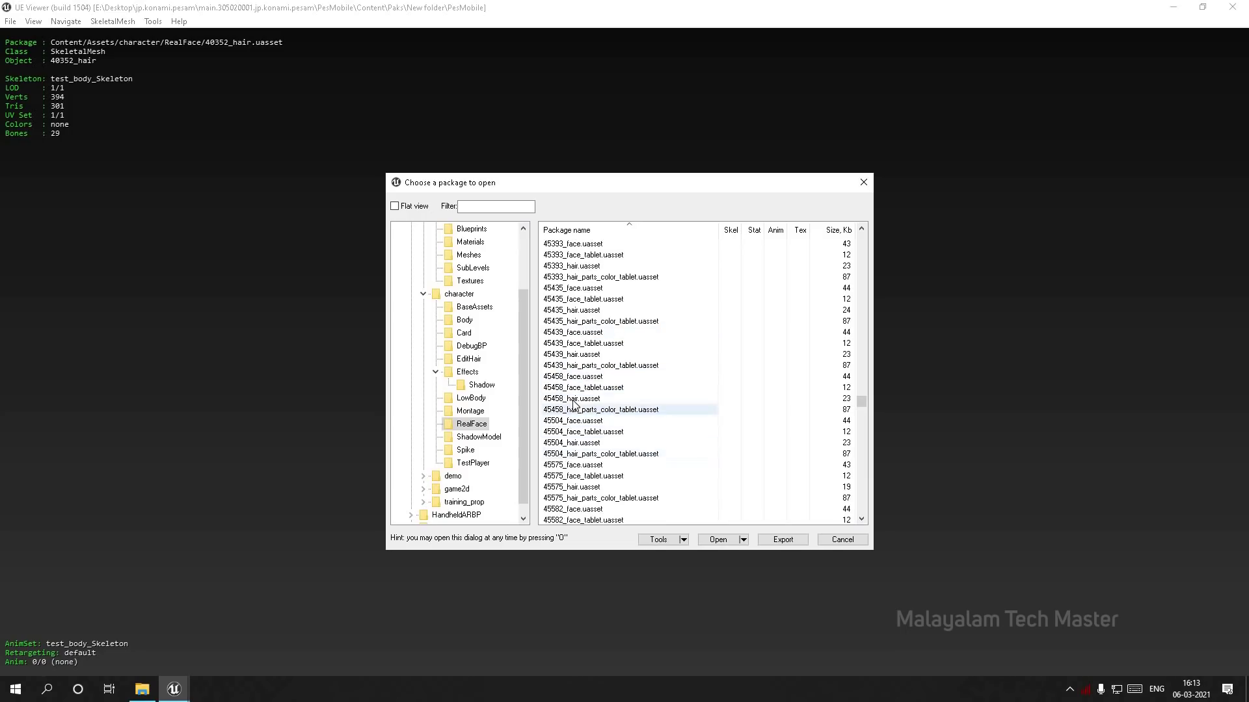
scroll(573, 403, up, 7)
scroll(571, 391, up, 10)
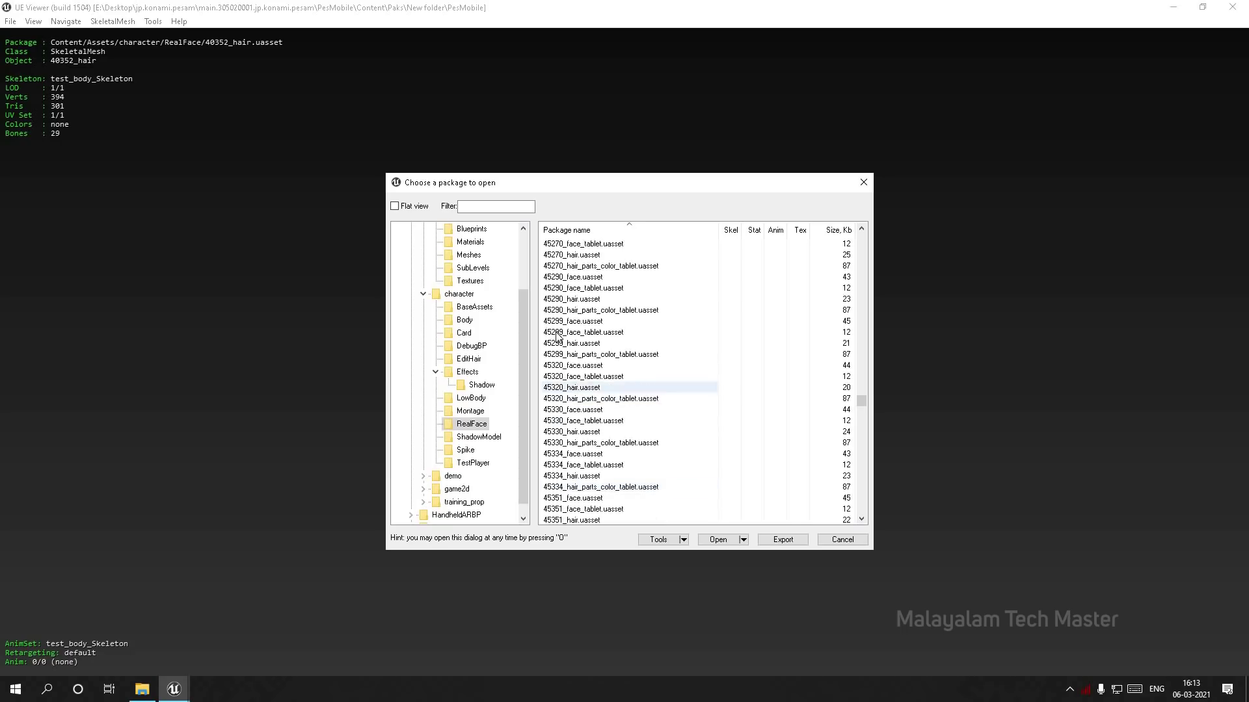
scroll(573, 320, up, 3)
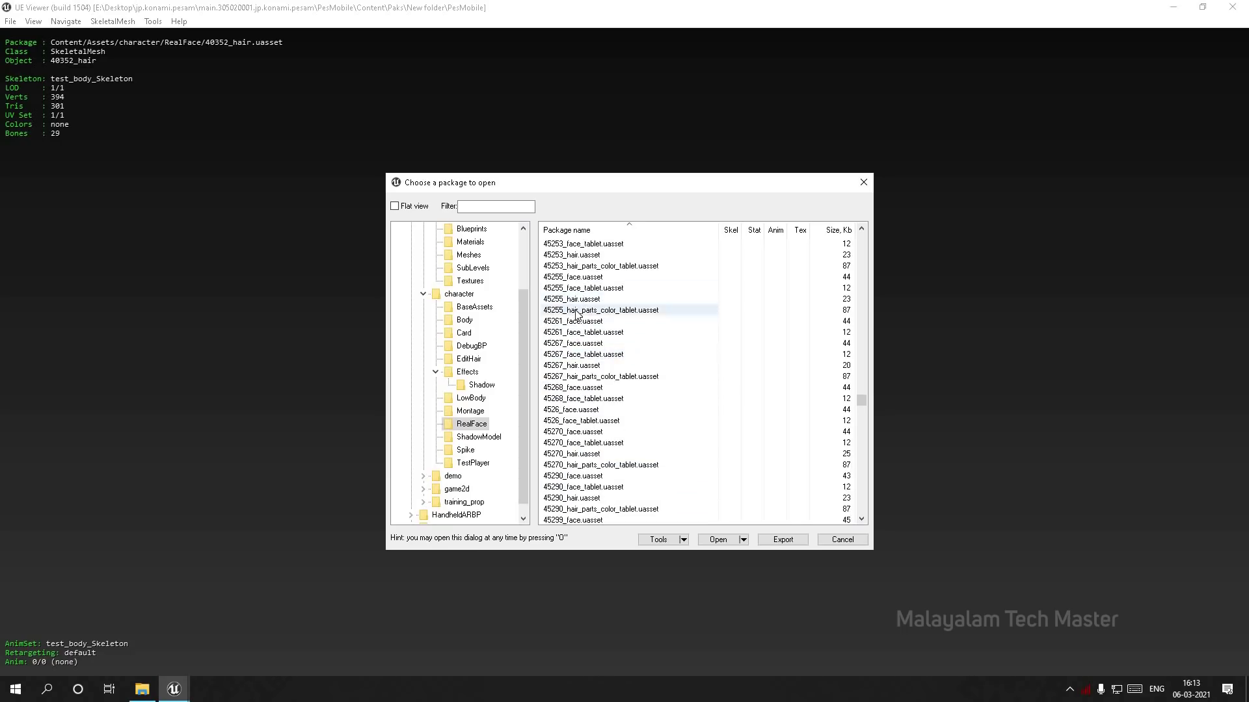
scroll(576, 293, up, 2)
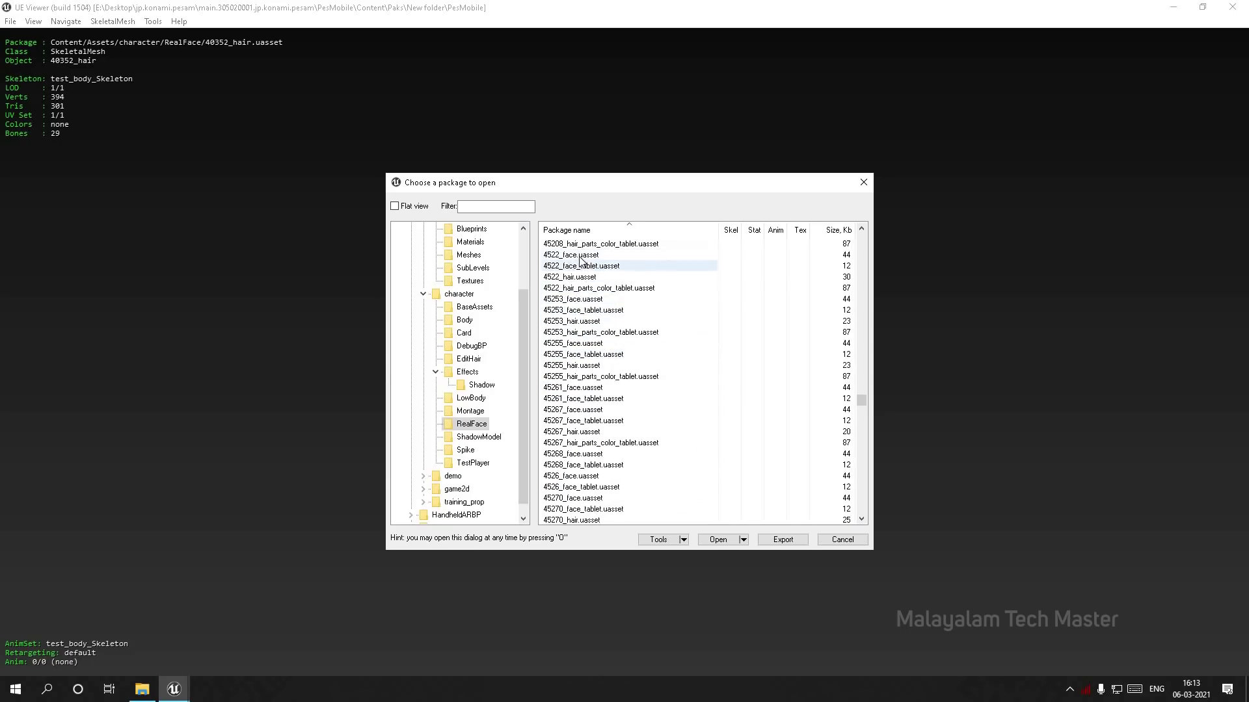
double_click(579, 256)
drag(580, 256, 66, 38)
- Open the matching 4522_hair.uasset skeletal mesh from the RealFace folder to view the hair
click(11, 22)
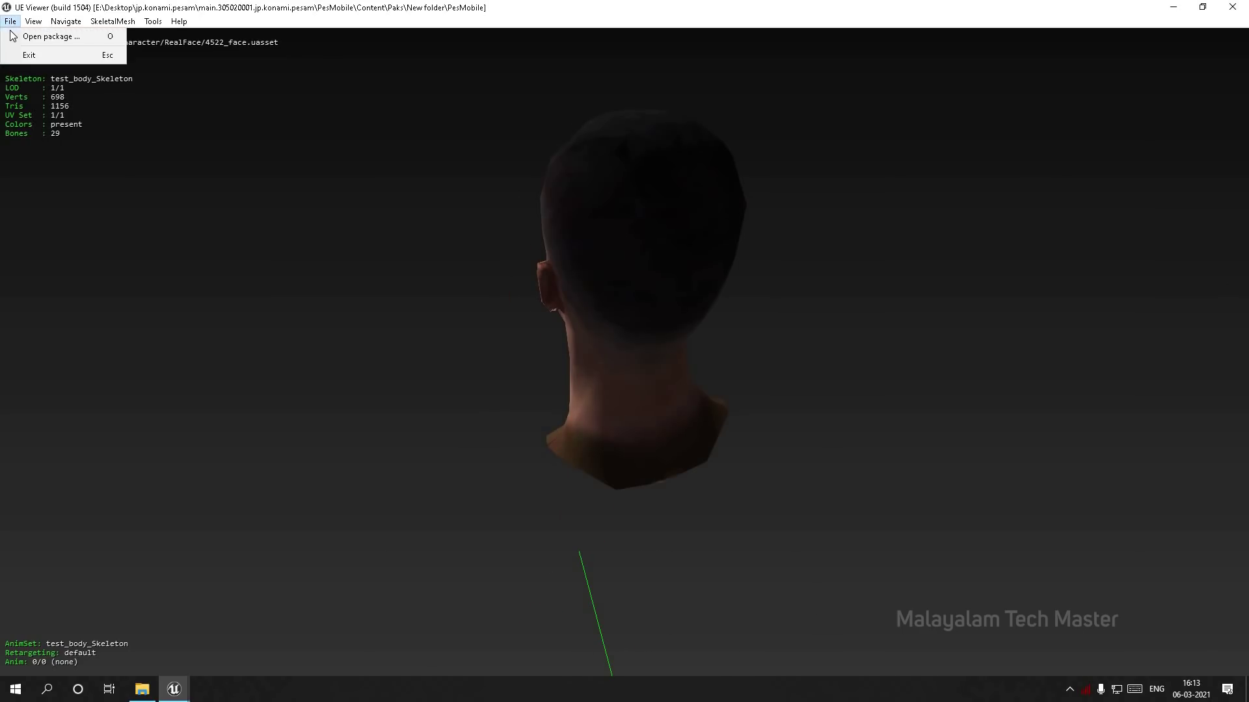
click(19, 37)
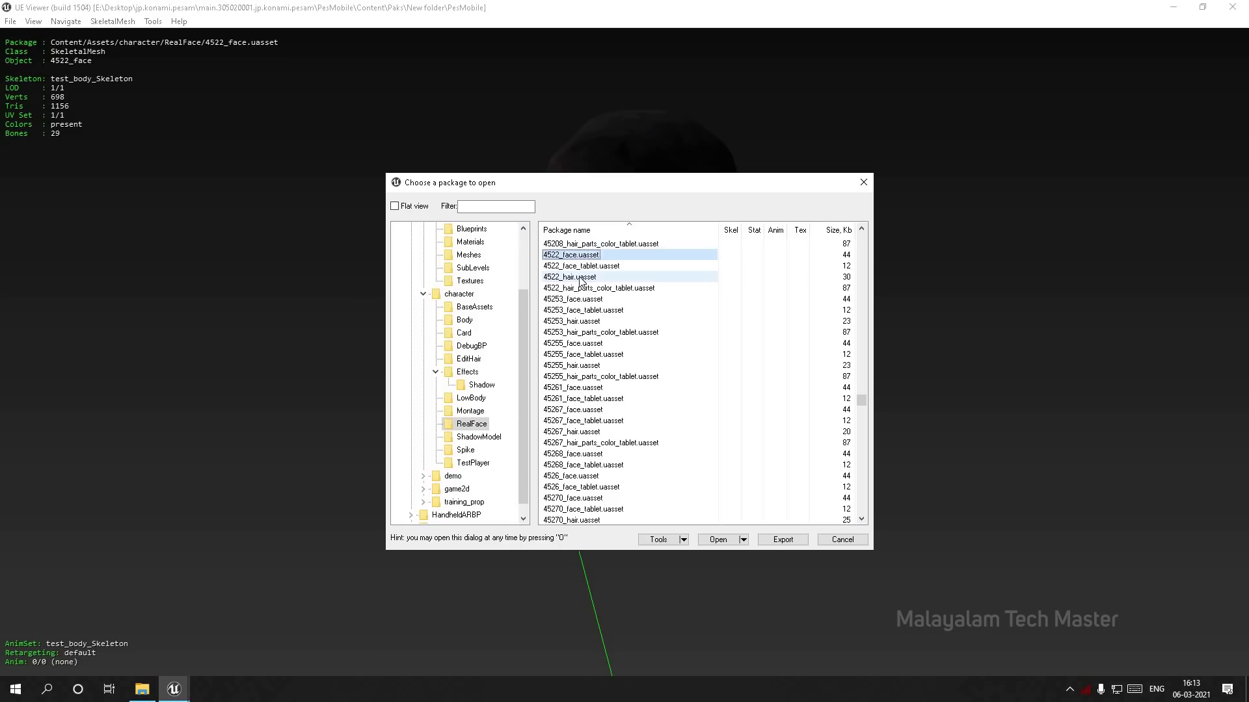
double_click(581, 277)
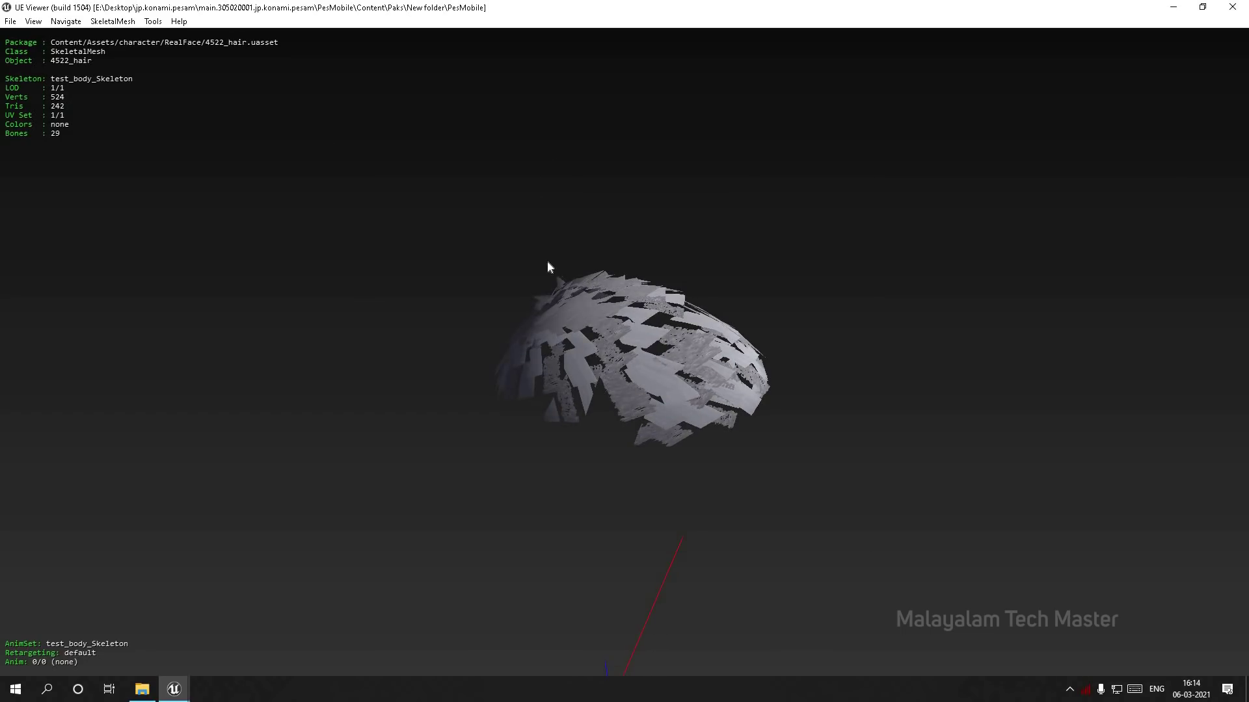
- Open the ek0071_n_L.uasset texture from the character Spike folder to view the boot normal map
click(10, 22)
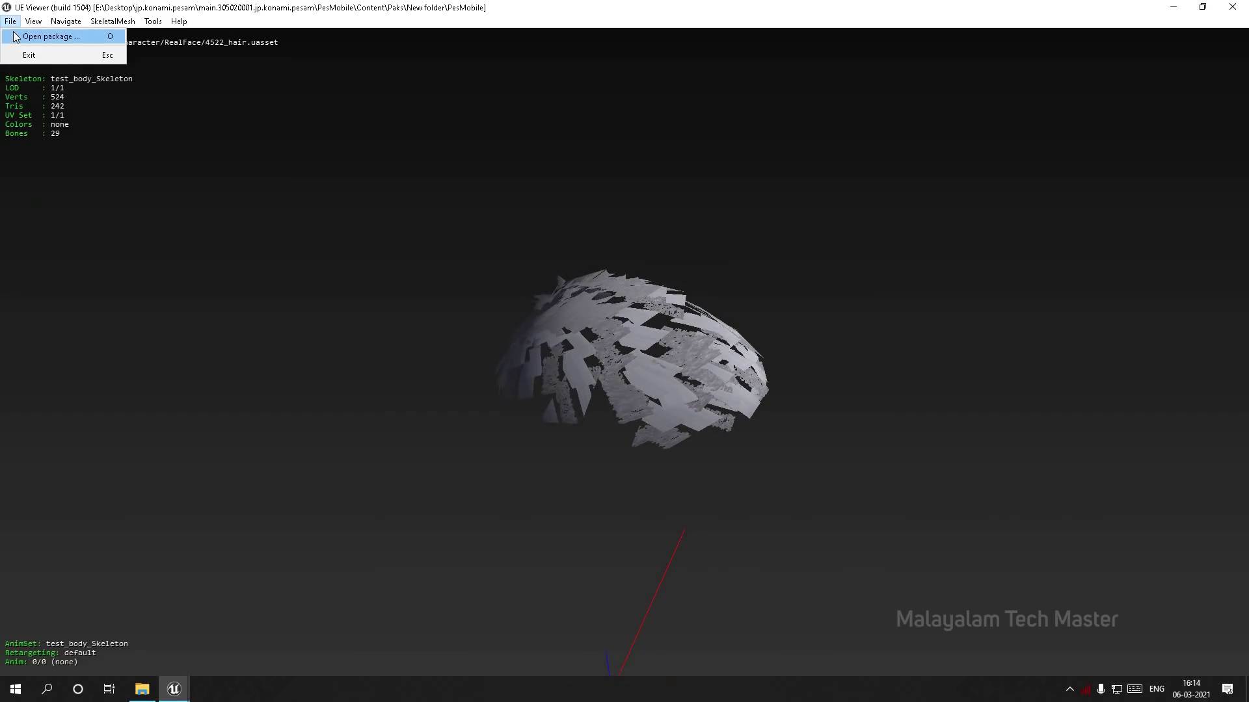
click(15, 37)
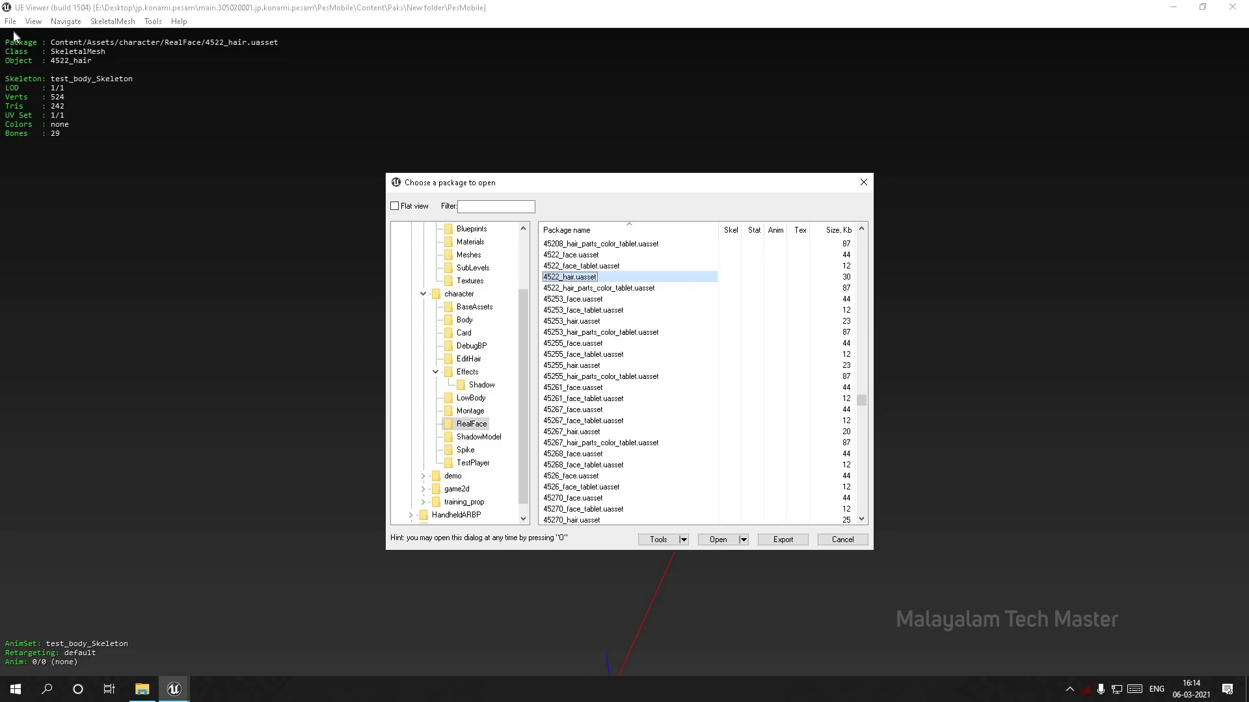
click(461, 449)
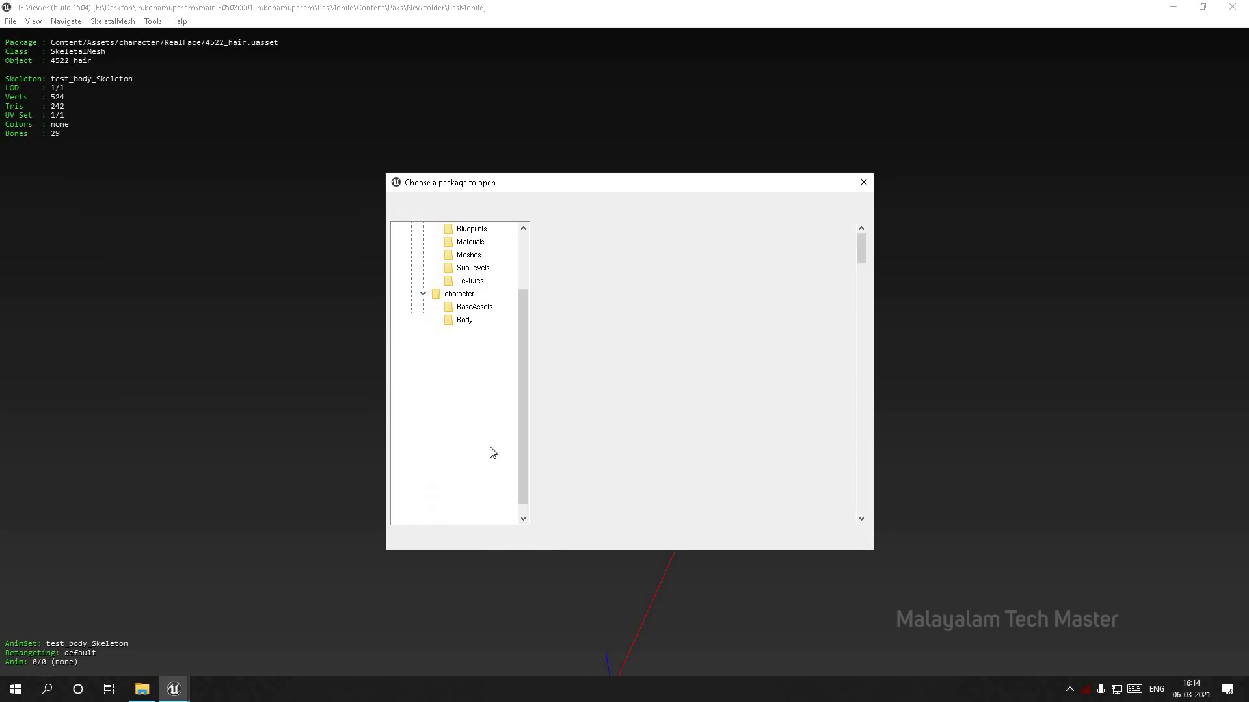
click(575, 432)
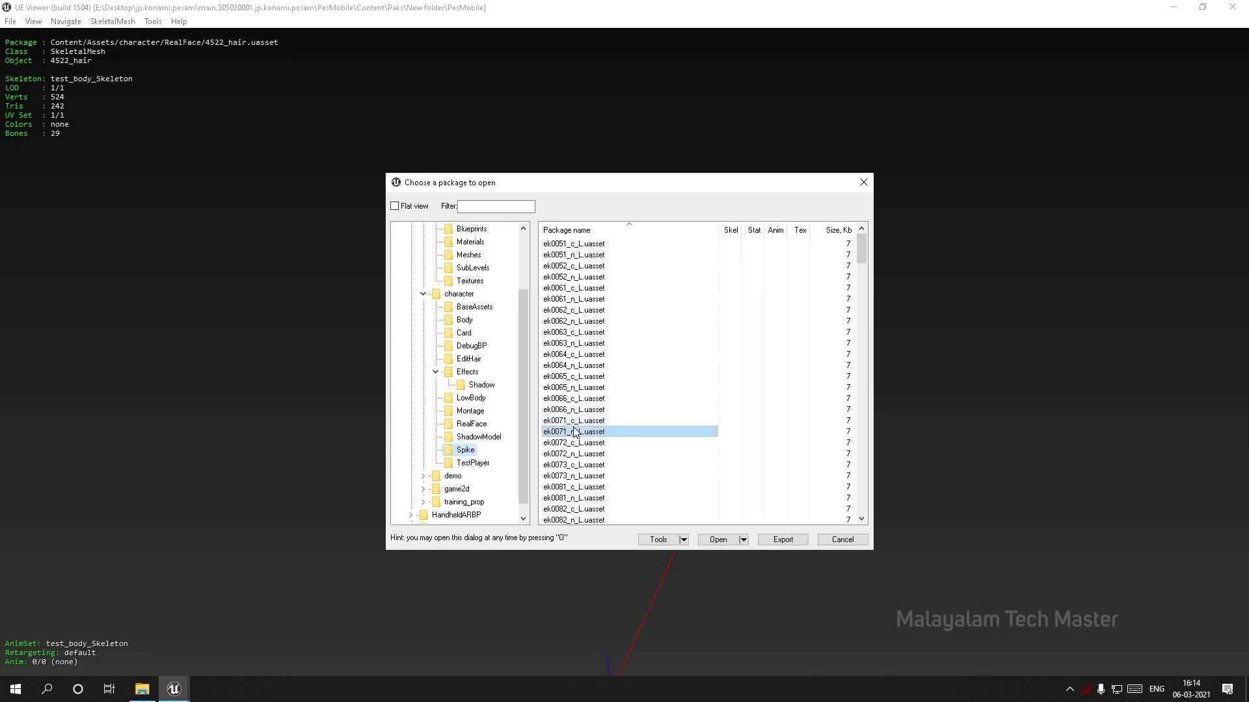
double_click(575, 432)
- Browse further through the Spike packages, open the k2051.uasset skeletal mesh and rotate the boot to inspect it
click(11, 22)
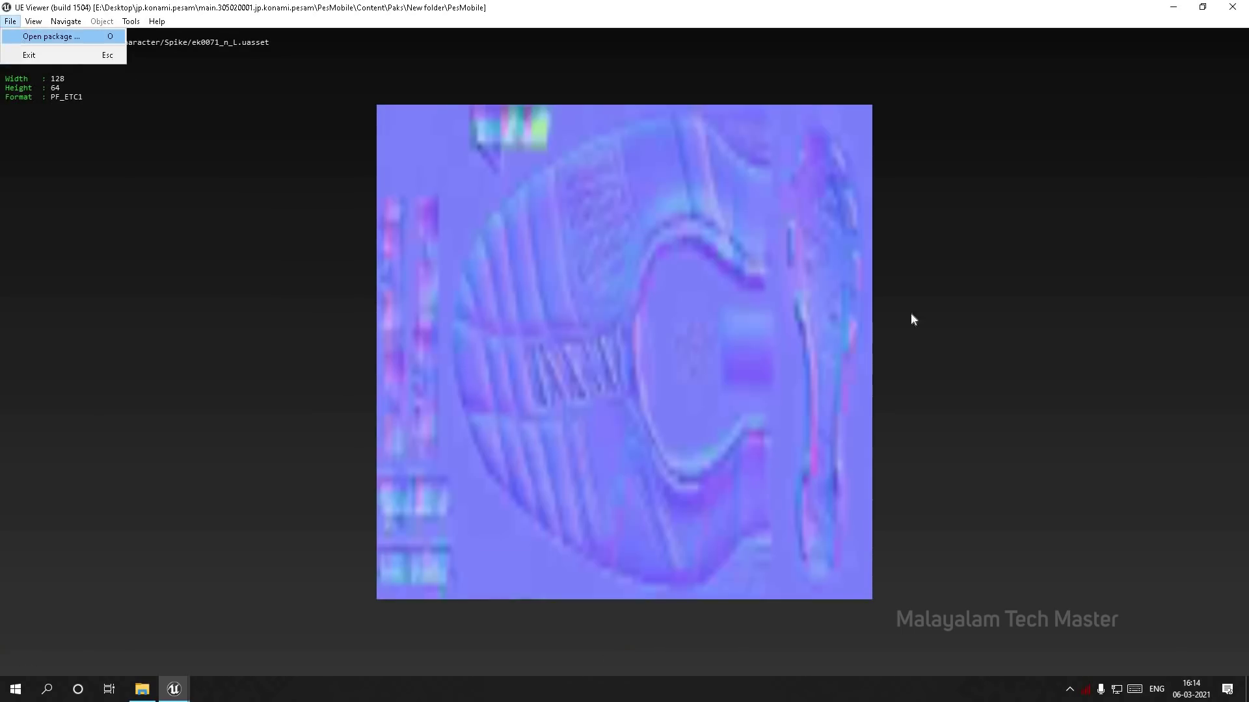
key(o)
drag(861, 248, 860, 409)
double_click(588, 361)
drag(588, 360, 284, 346)
drag(1235, 338, 1145, 377)
drag(611, 274, 138, 82)
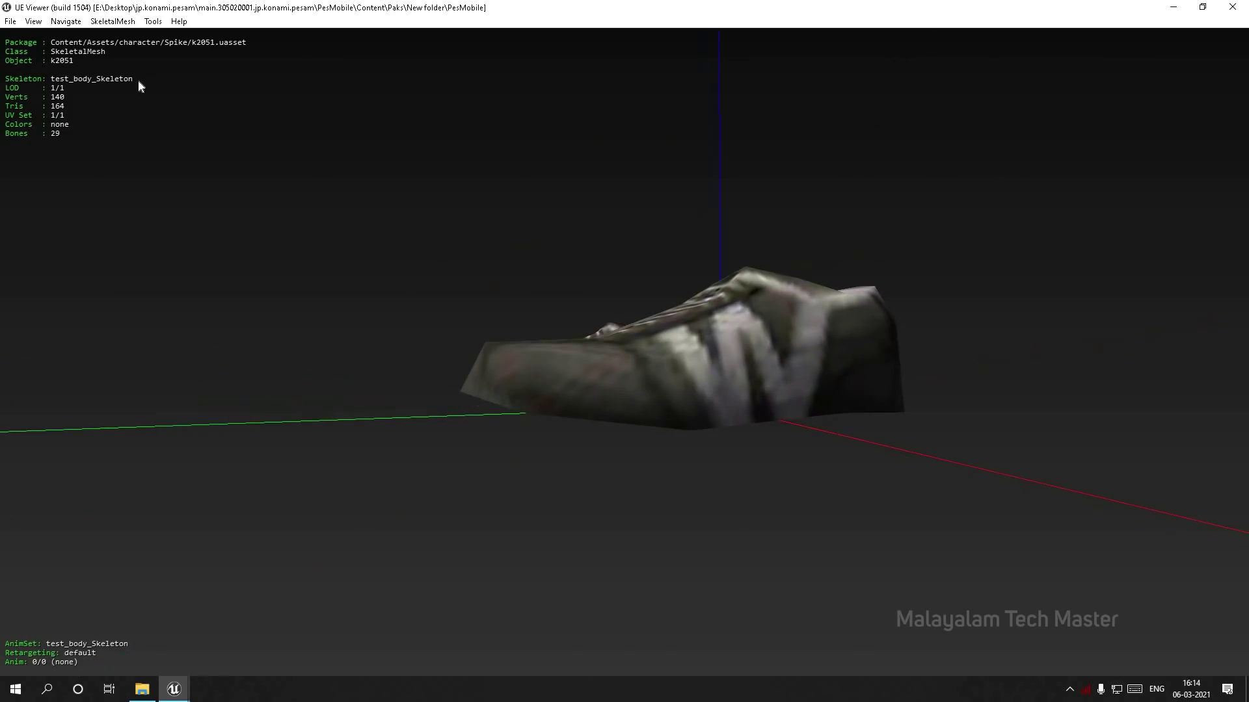
- Browse to the referee packages in the RealFace folder and open the referee032_face.uasset skeletal mesh
click(11, 21)
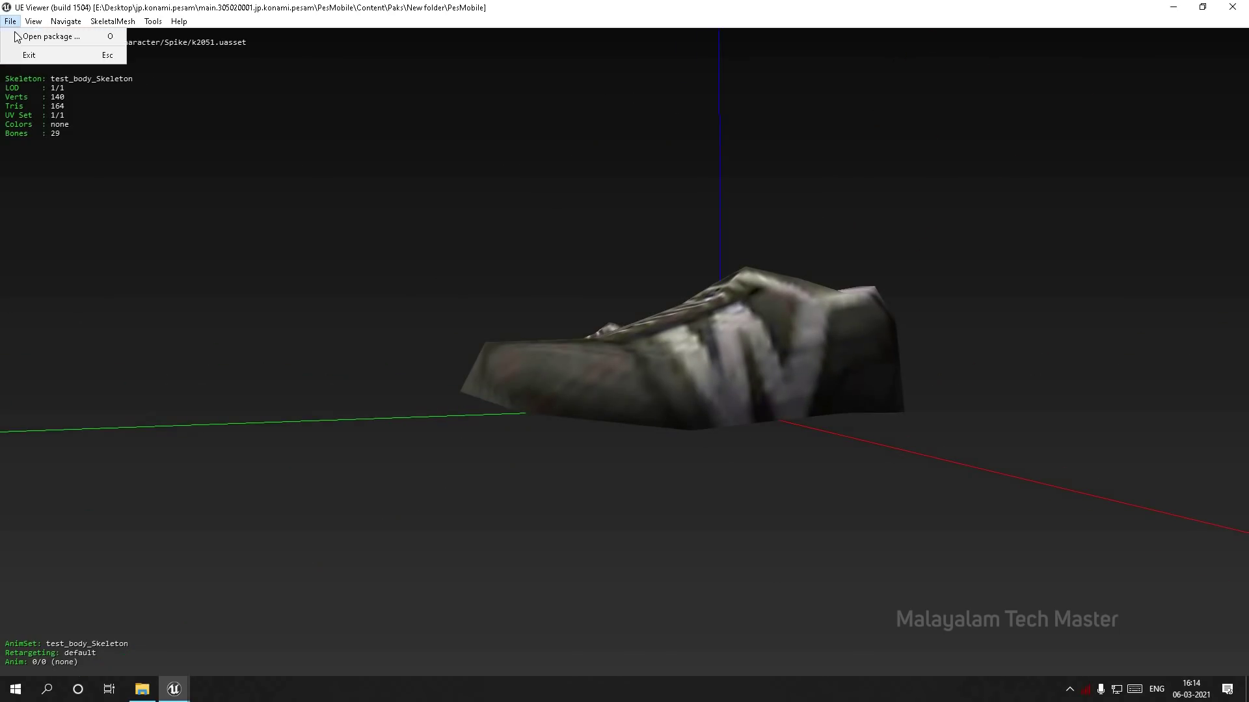
click(45, 37)
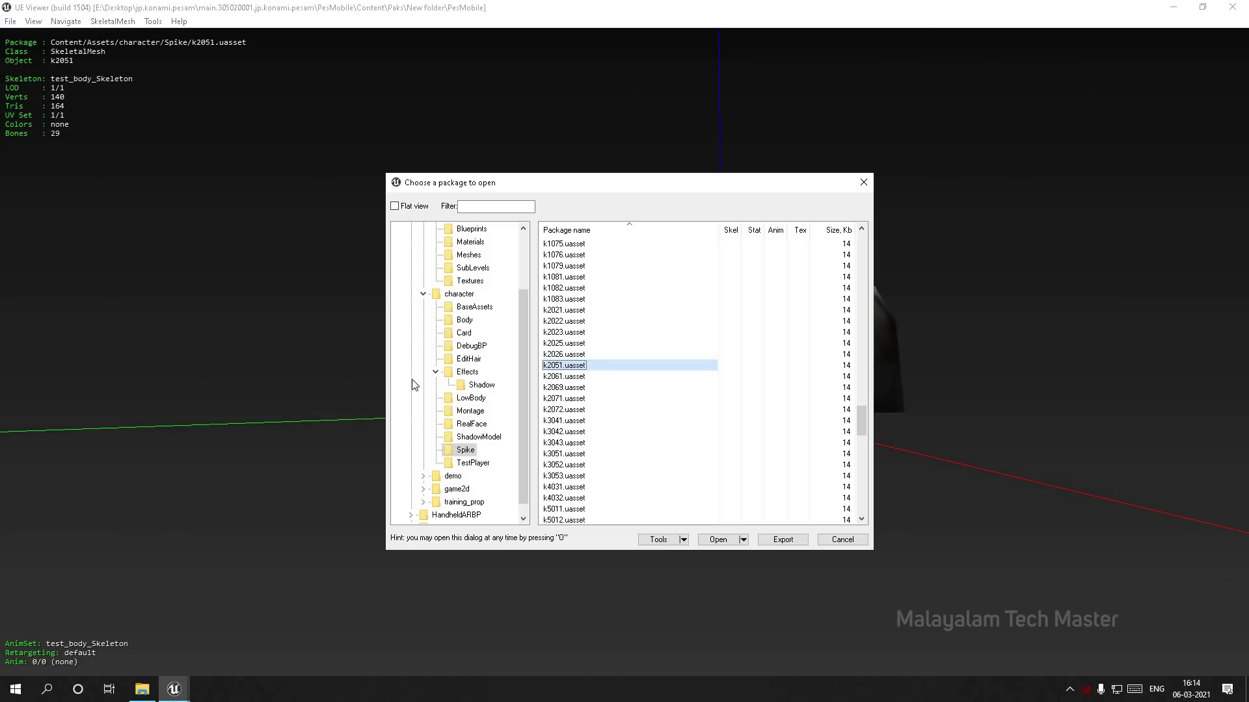
click(481, 428)
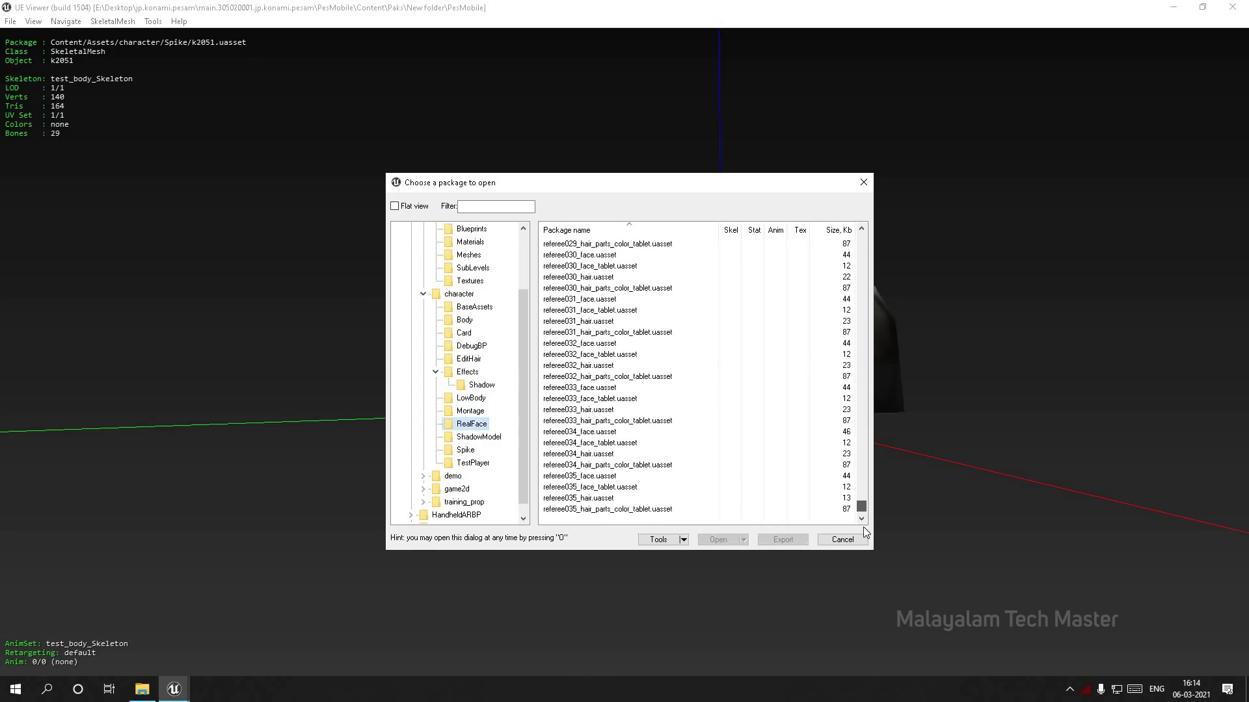
click(608, 353)
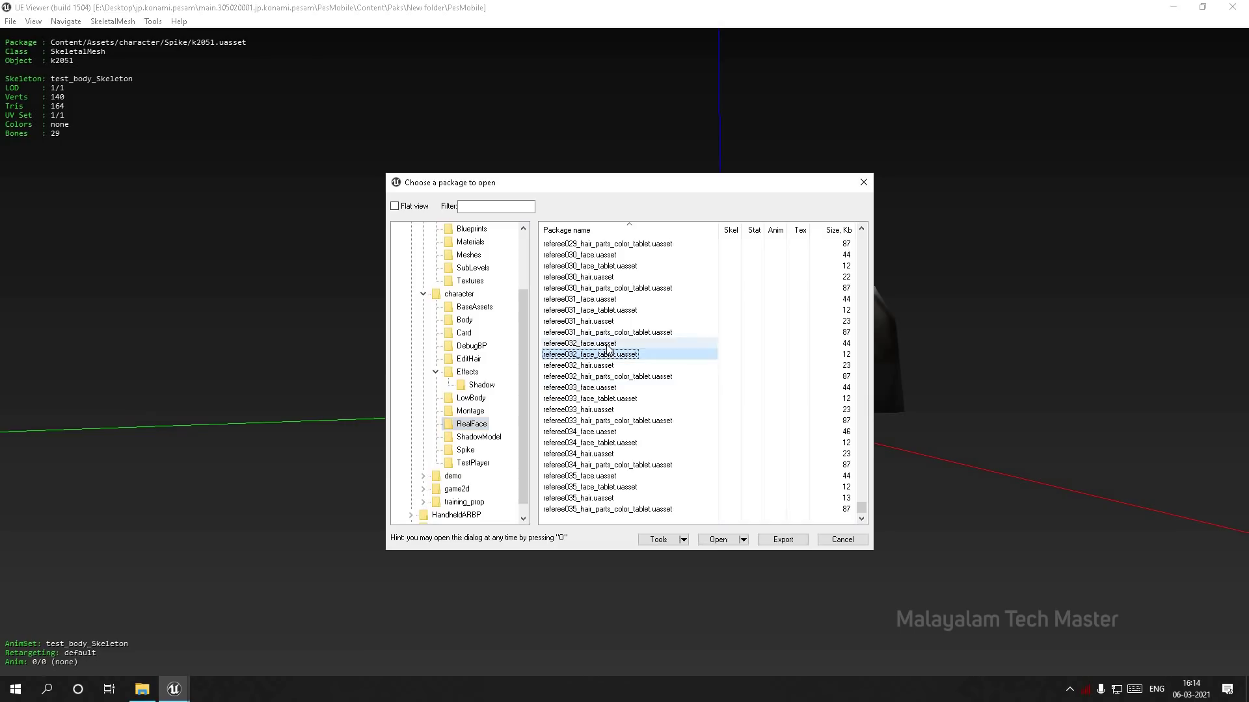
double_click(608, 344)
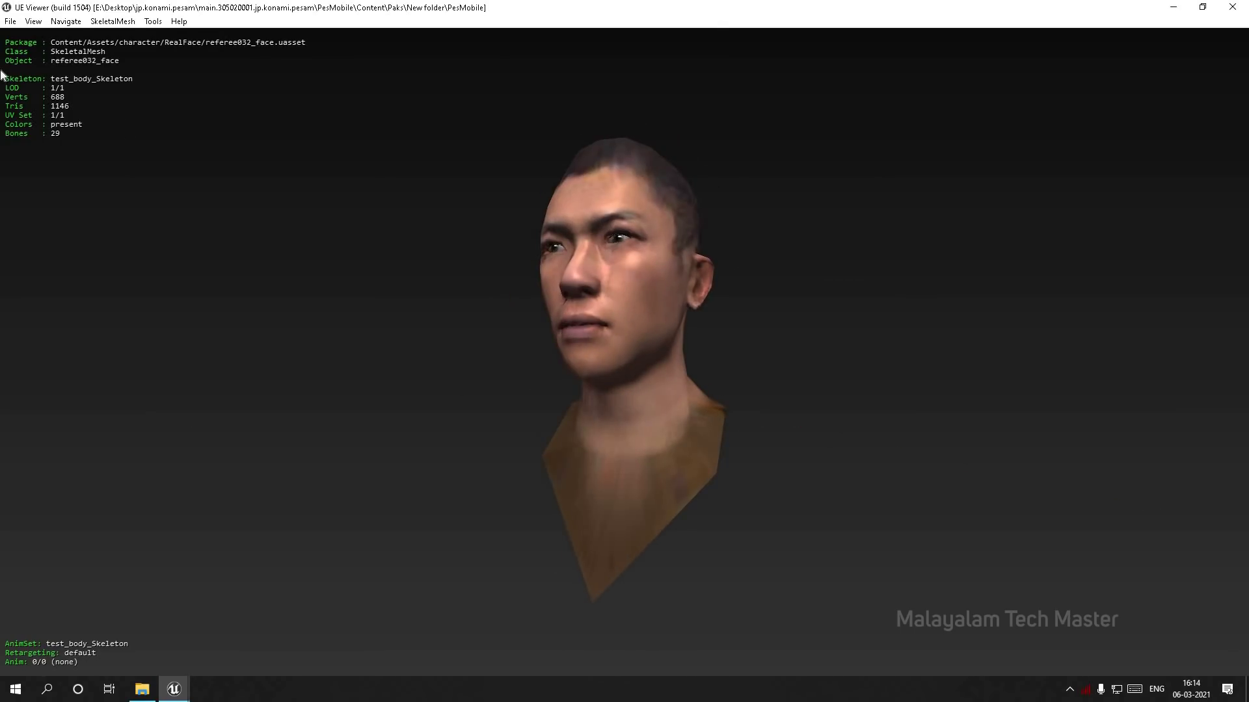
- Open the item_backboard_club static mesh from its folder under demo/fixdemoobj and rotate the backboard to inspect it
click(10, 21)
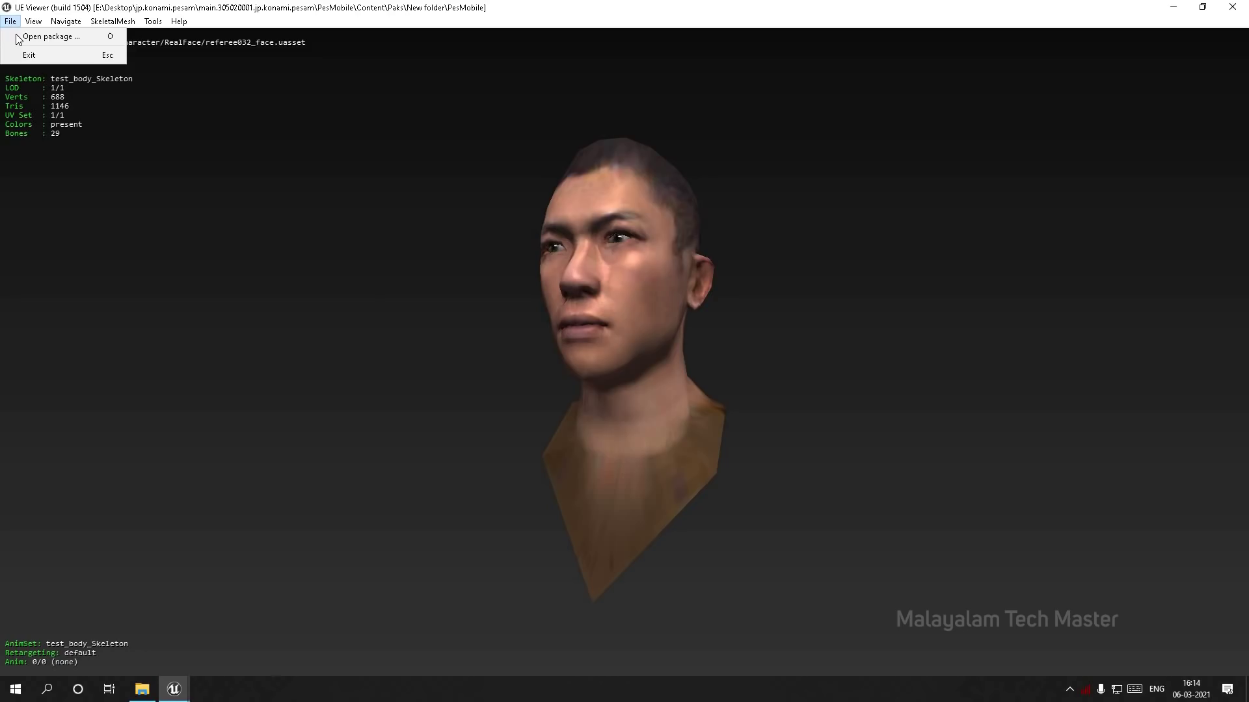
click(17, 37)
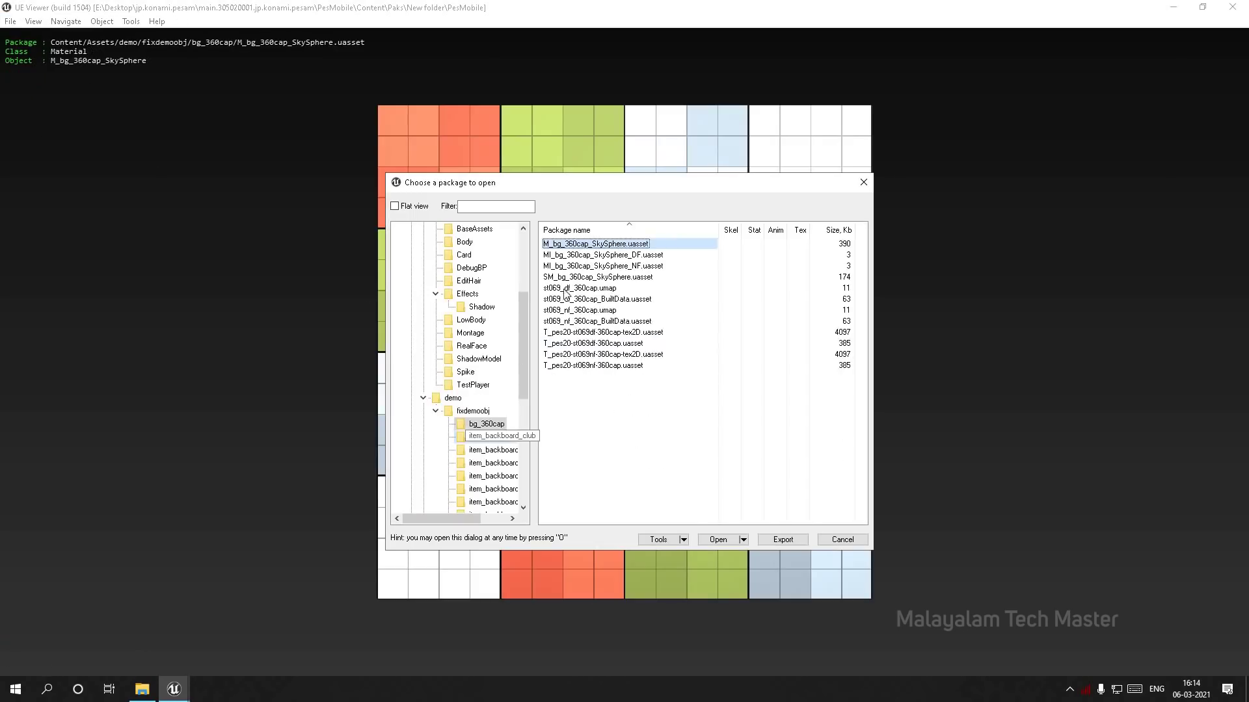
click(495, 436)
double_click(579, 277)
drag(624, 351, 540, 351)
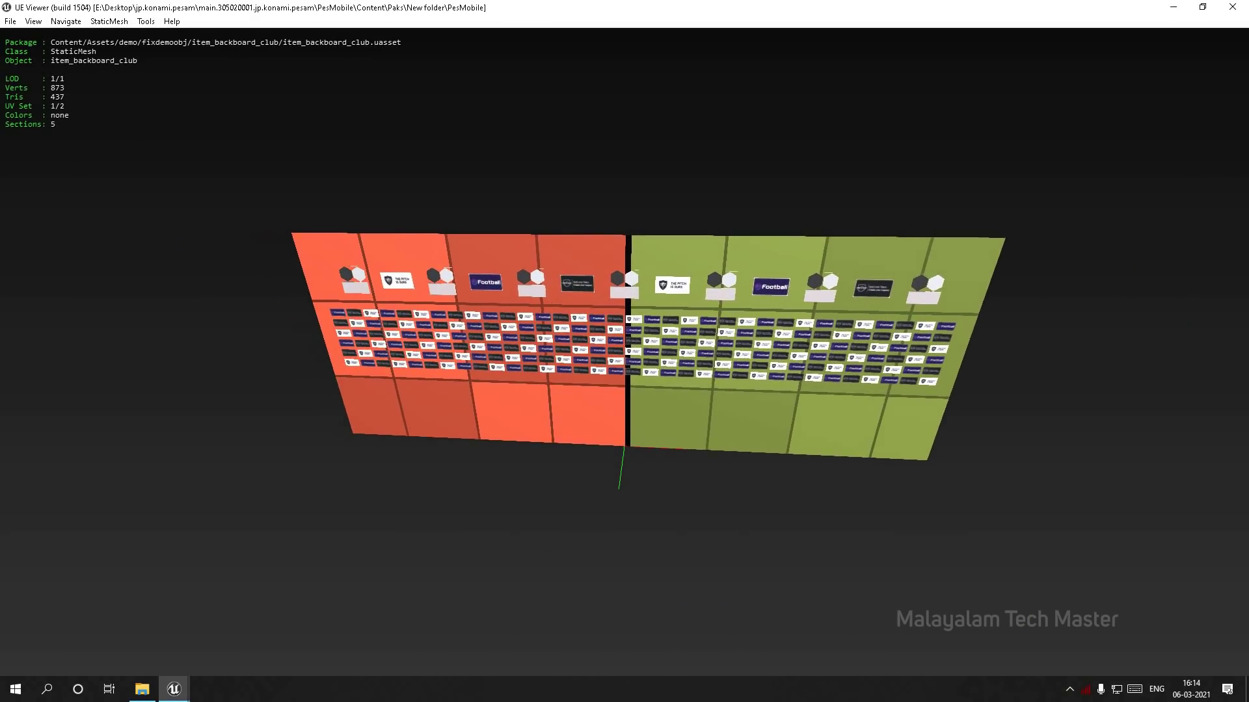
- Open the item_backboard_national.uasset static mesh from the item_backboard_national folder under fixdemoobj
click(11, 21)
click(39, 34)
click(493, 450)
double_click(593, 246)
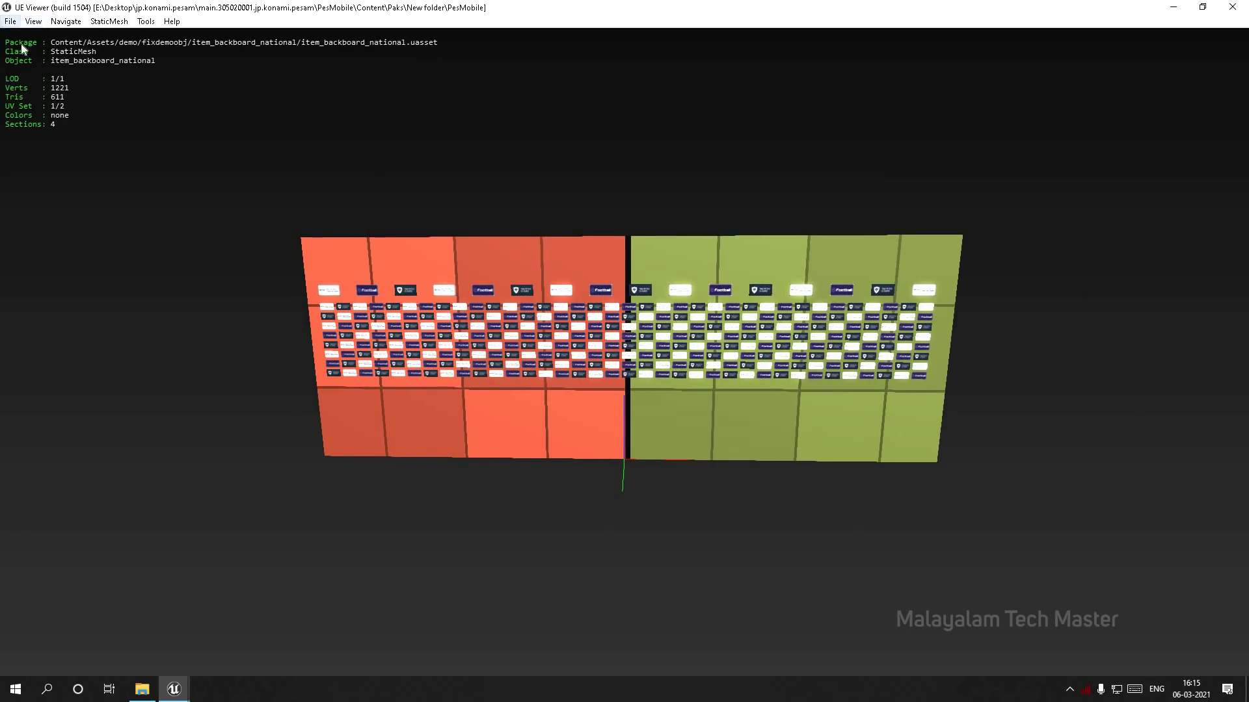
- Open the item_backboard_teamid101.uasset static mesh from its fixdemoobj folder and rotate the Arsenal backboard to inspect it
click(10, 22)
click(39, 34)
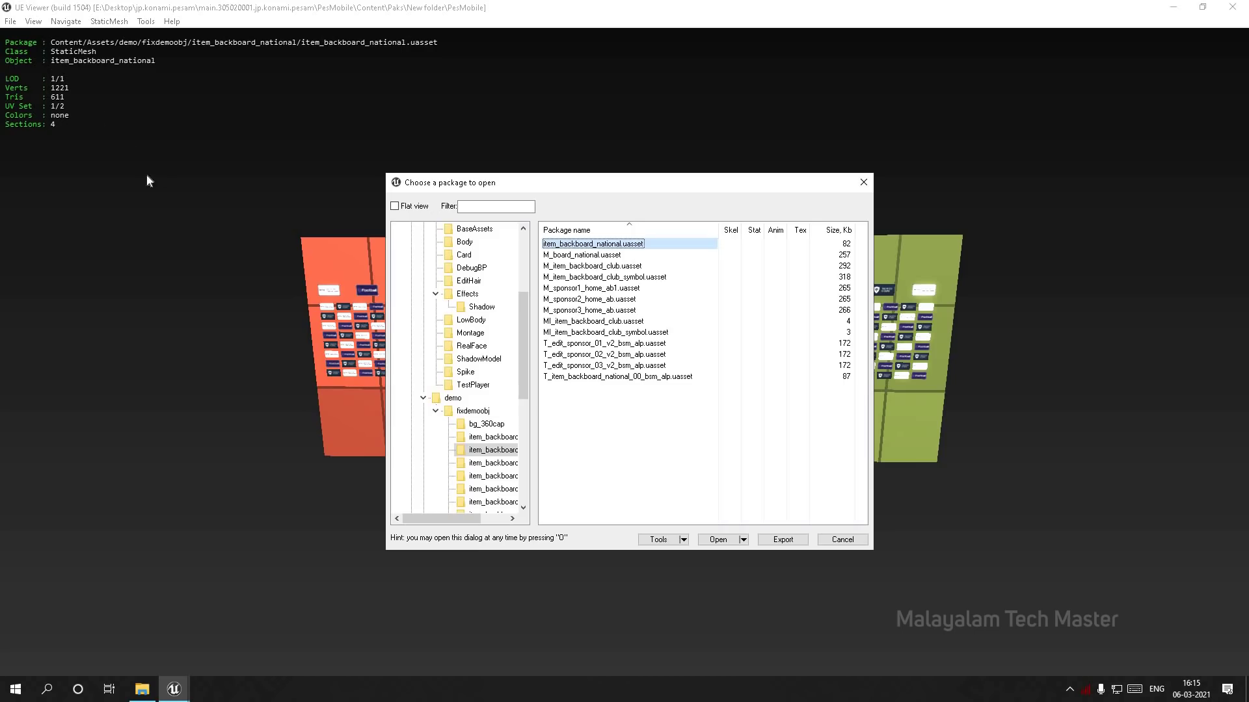
scroll(493, 432, down, 1)
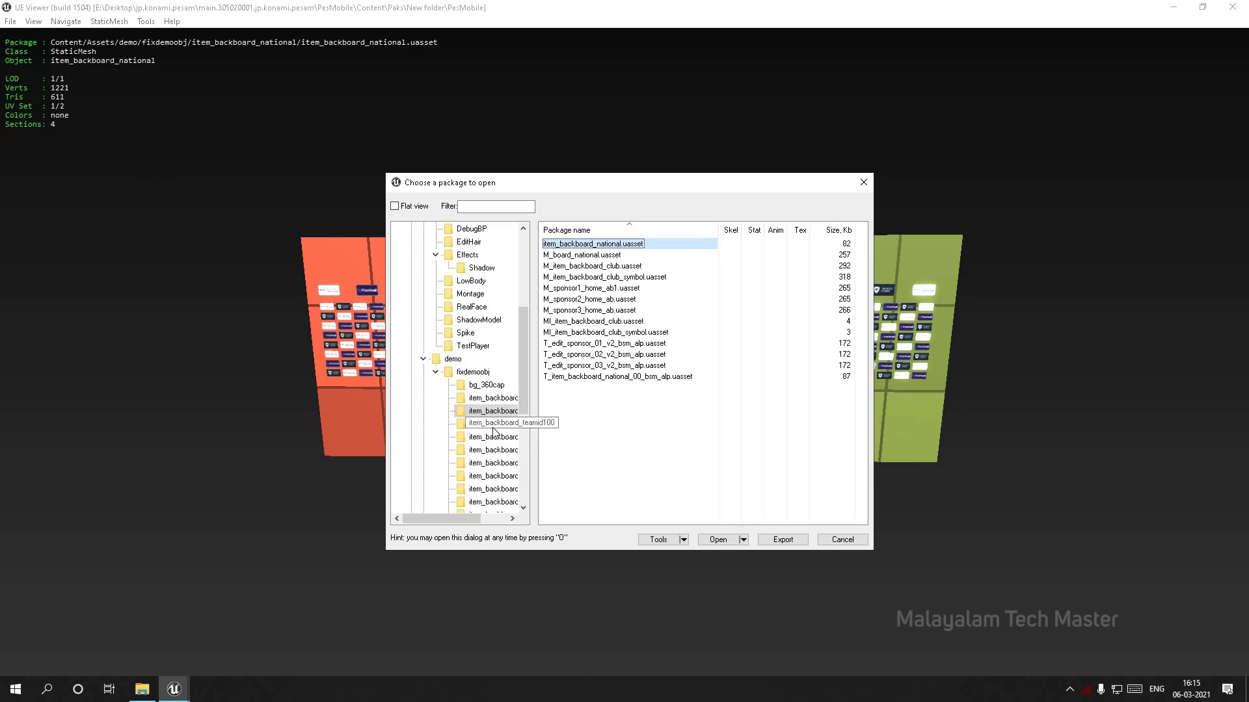
click(493, 427)
double_click(657, 245)
drag(656, 245, 599, 290)
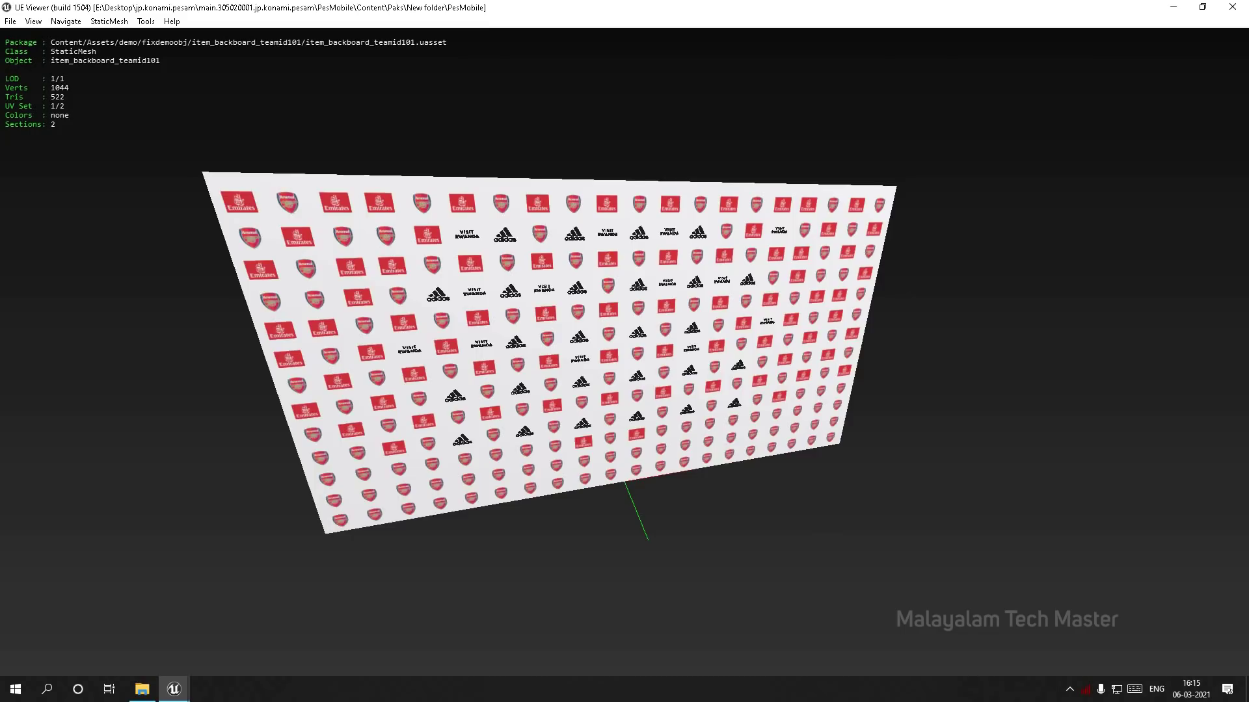
mouse_move(599, 290)
mouse_down()
mouse_move(533, 273)
mouse_move(599, 280)
mouse_up()
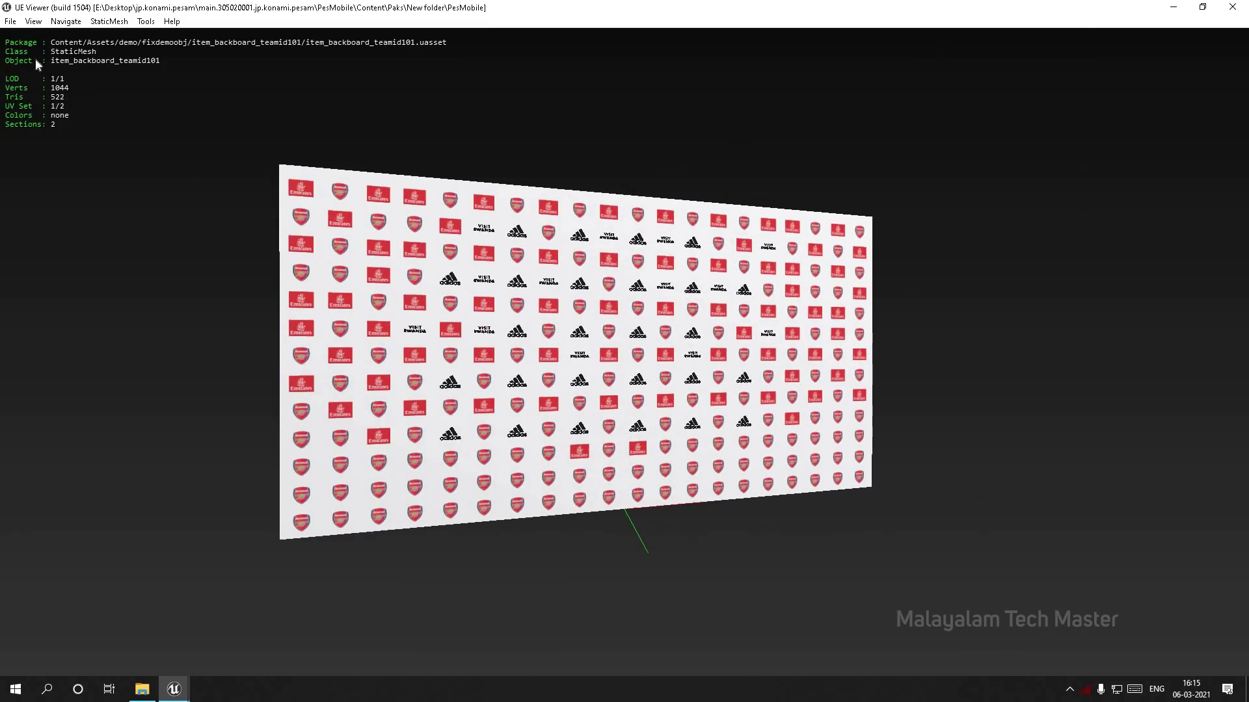
- Open the item_backboard_teamid108.uasset static mesh from its fixdemoobj folder and rotate the FC Barcelona backboard to inspect it
click(10, 21)
click(39, 37)
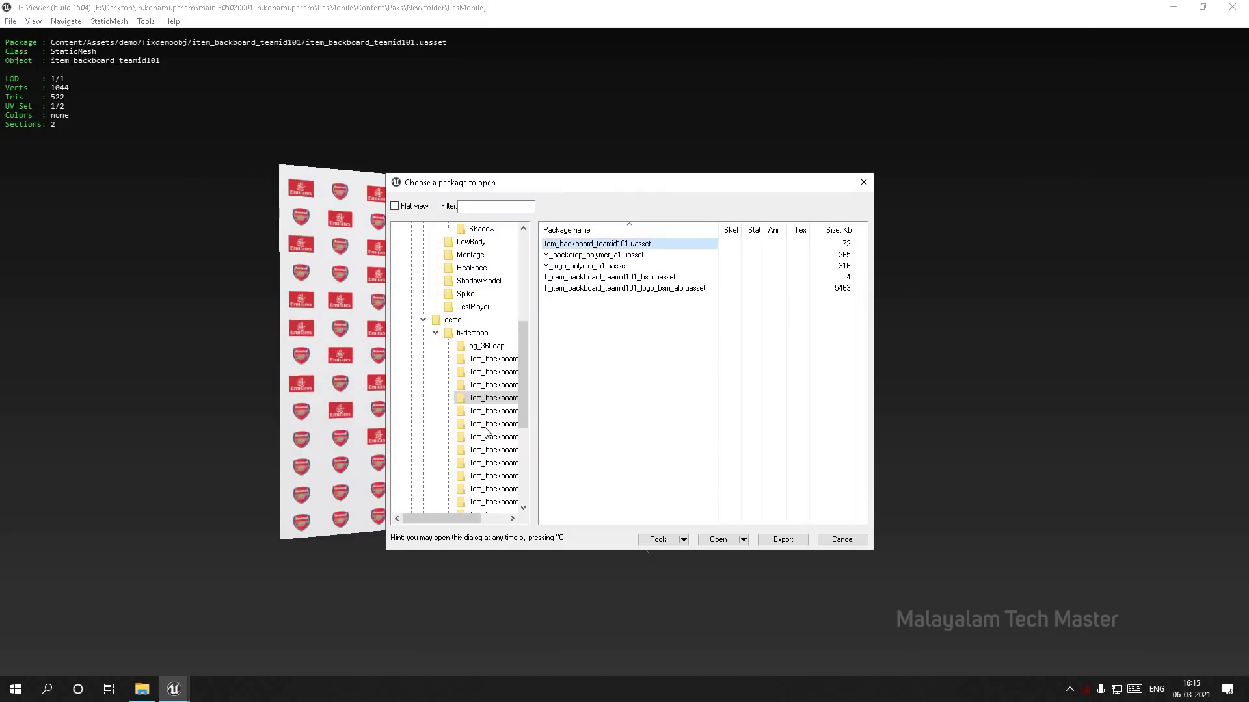
click(507, 411)
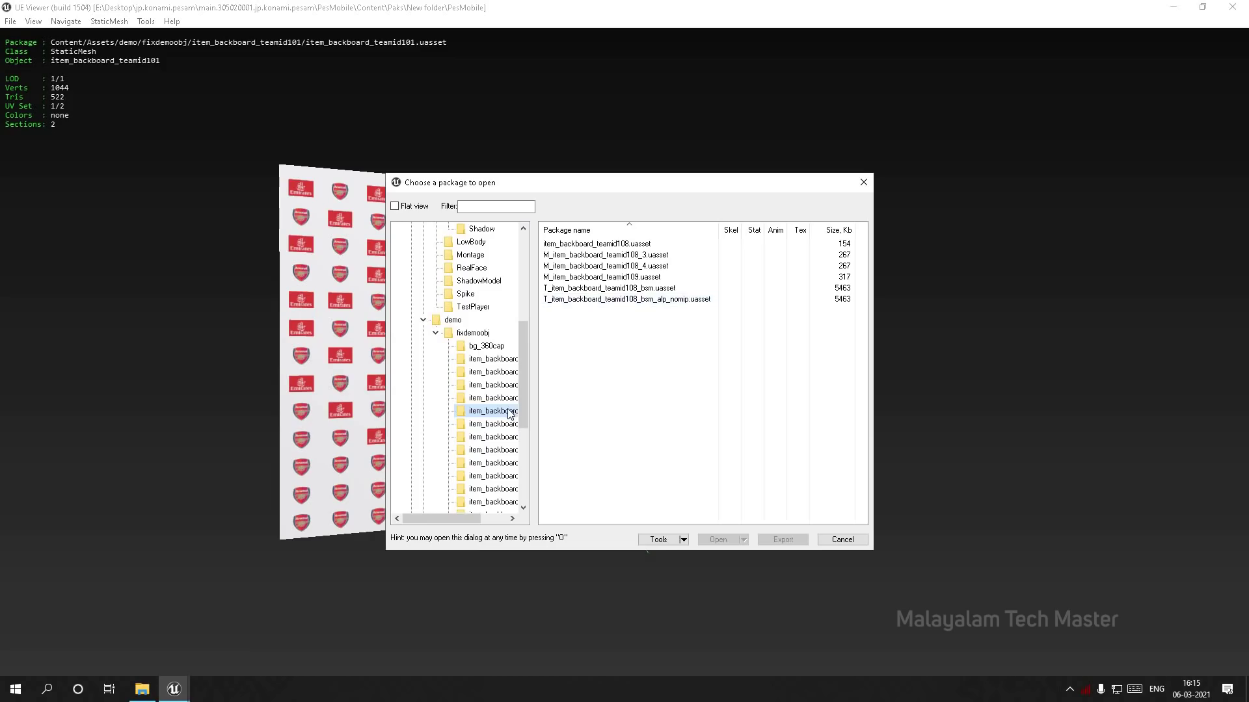
double_click(596, 244)
drag(625, 351, 455, 352)
drag(761, 352, 591, 304)
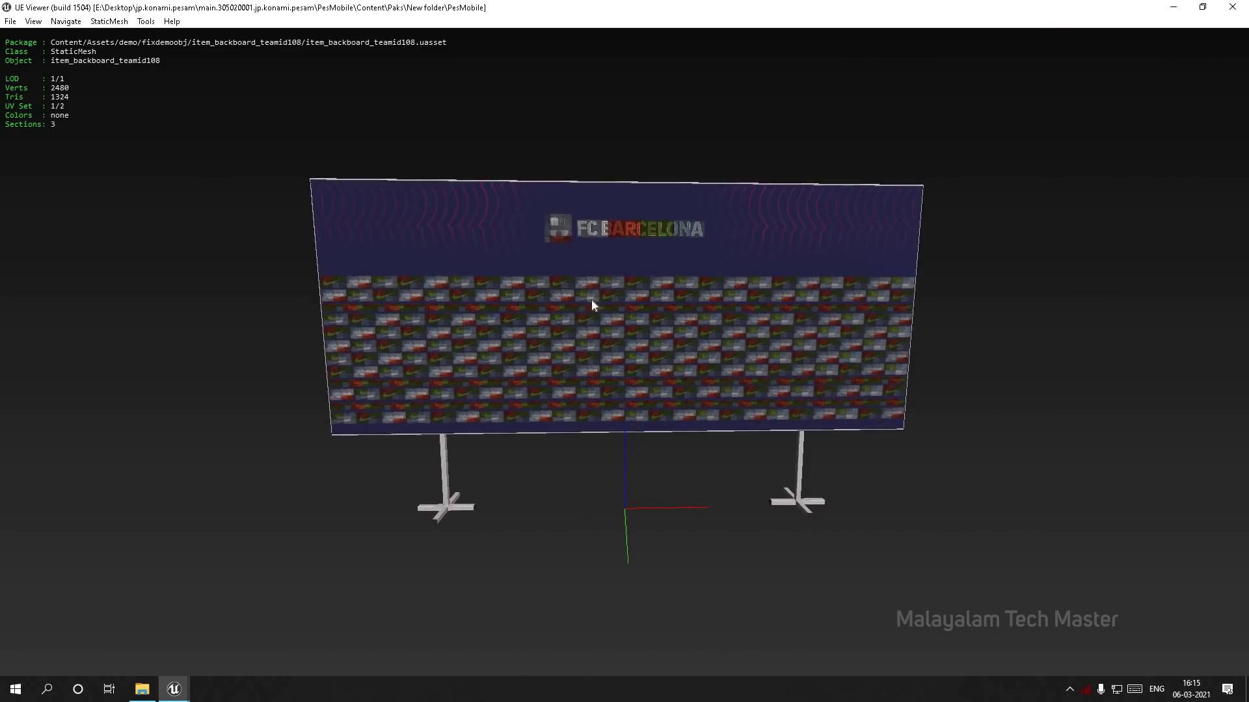
- Open the item_backboard_teamid127.uasset static mesh from its fixdemoobj folder and rotate the FC Bayern München backboard to inspect it
click(11, 21)
click(17, 38)
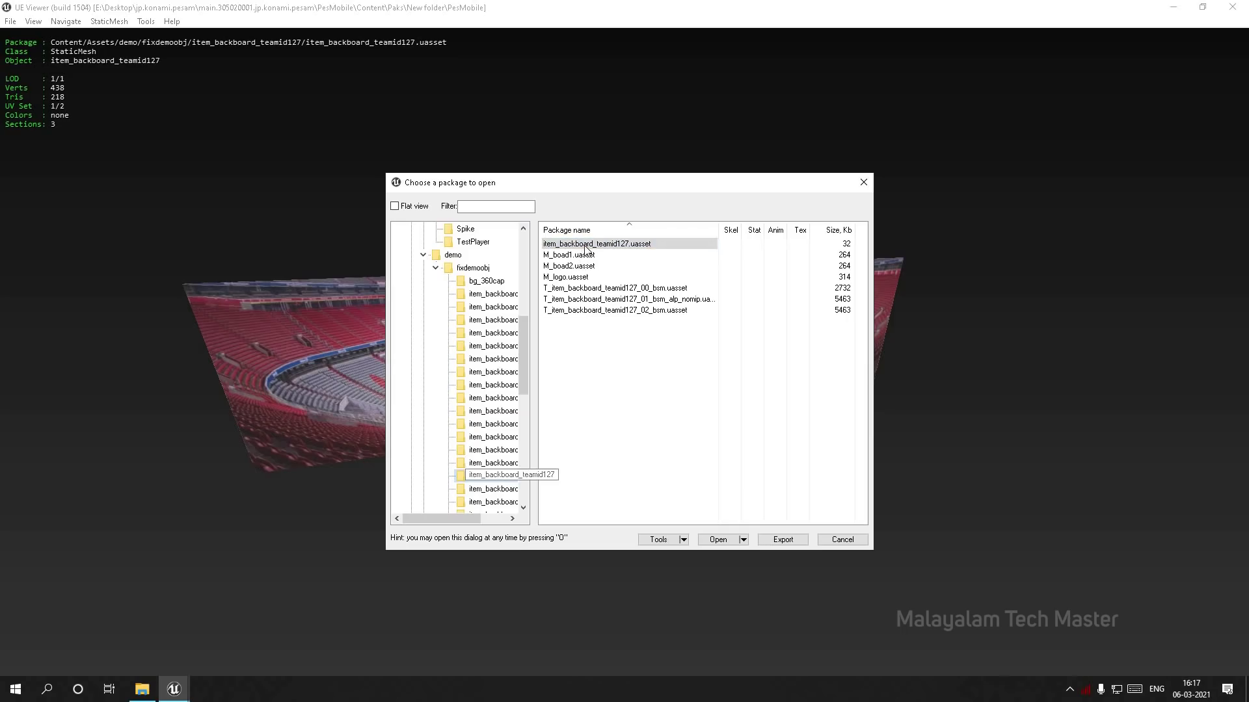
double_click(588, 244)
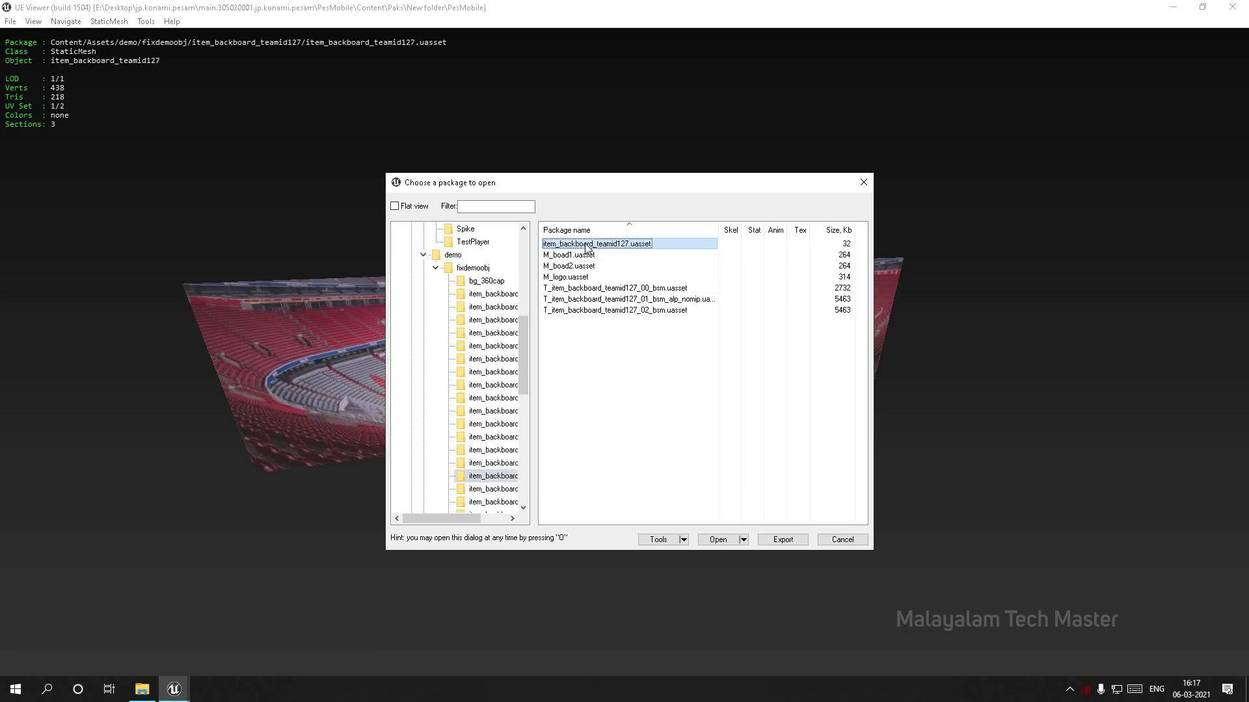
drag(415, 436, 423, 377)
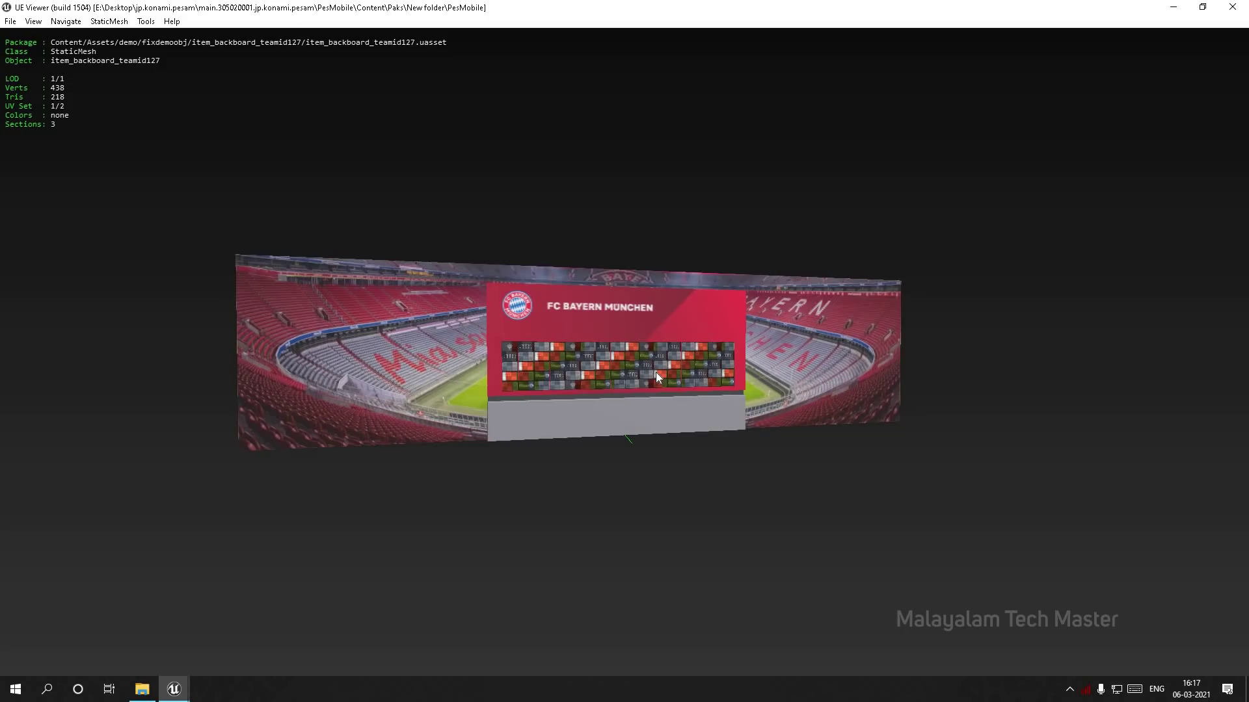
- Browse the remaining package folders, expanding HandheldARBP and PesMobile, list the AR folder's packages, and return to the fixdemoobj backboard folders
click(10, 21)
click(32, 37)
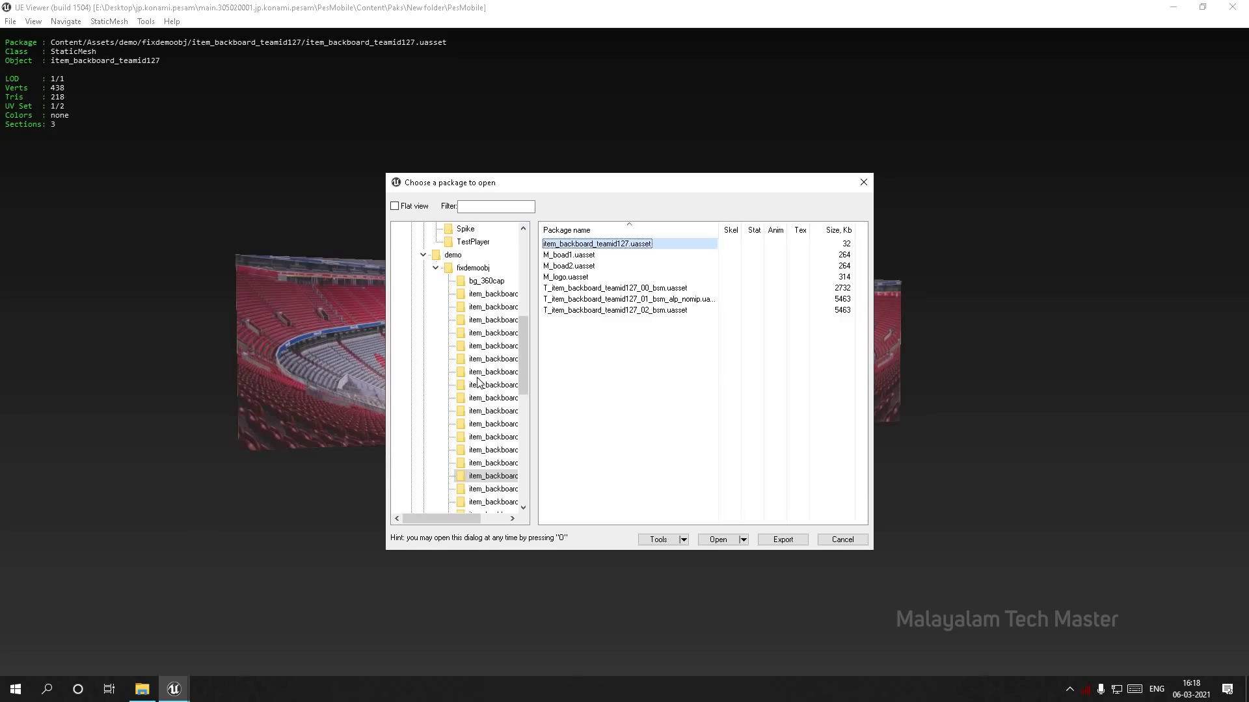
scroll(478, 429, down, 1)
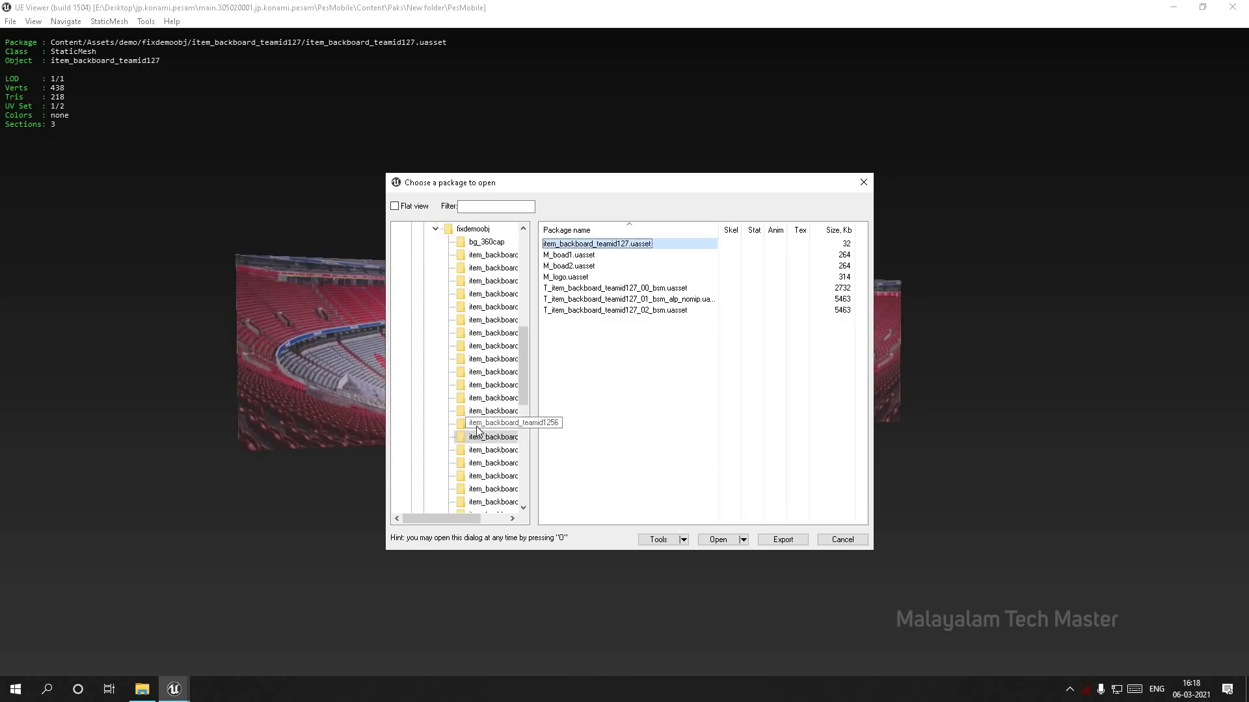
scroll(478, 448, down, 6)
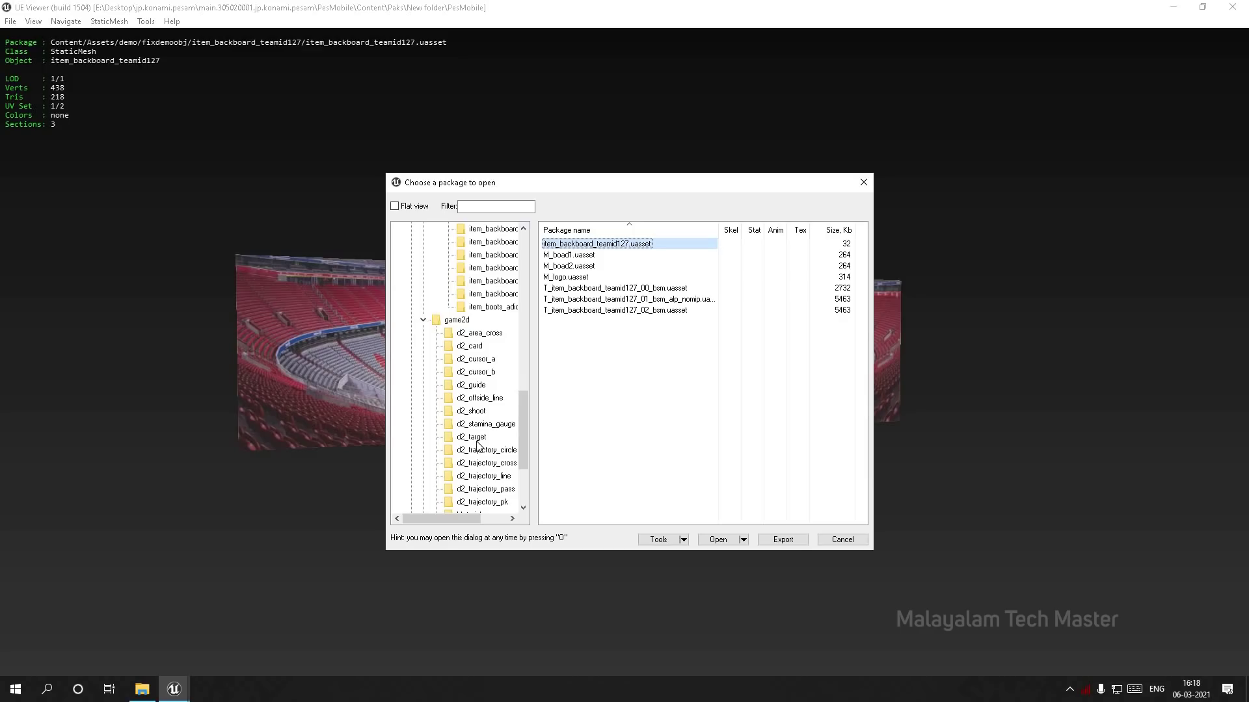
scroll(478, 445, down, 3)
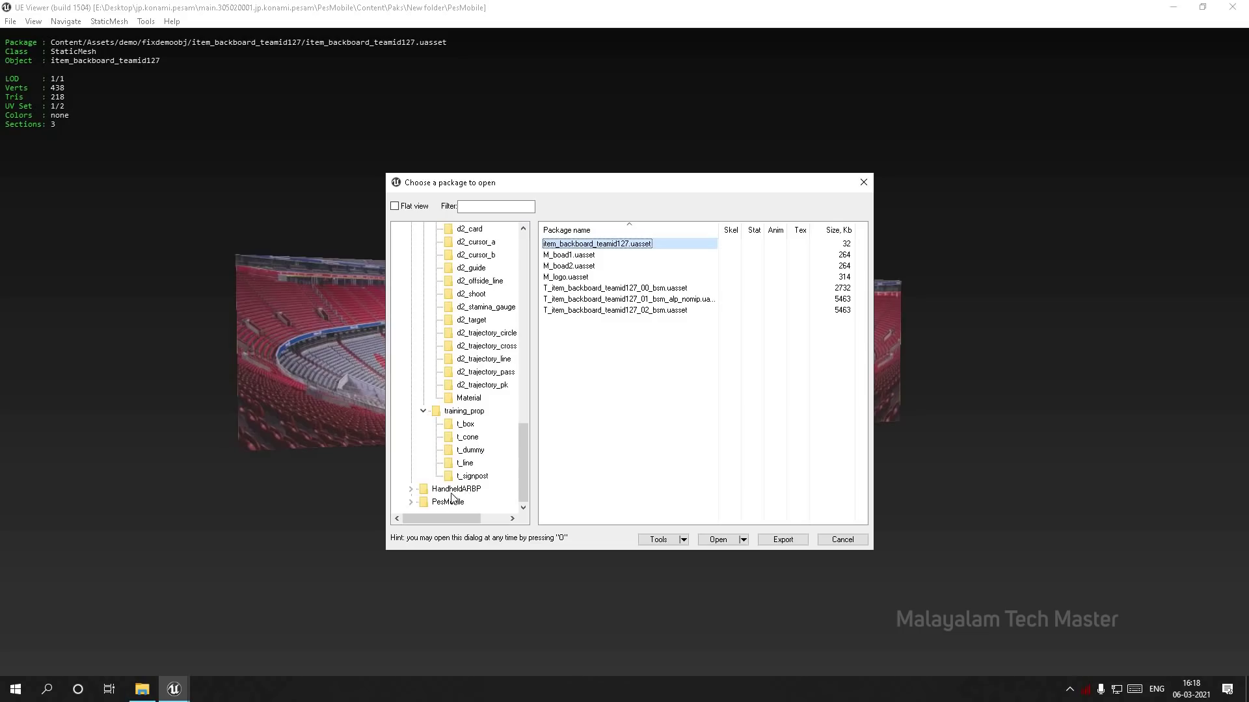
click(420, 493)
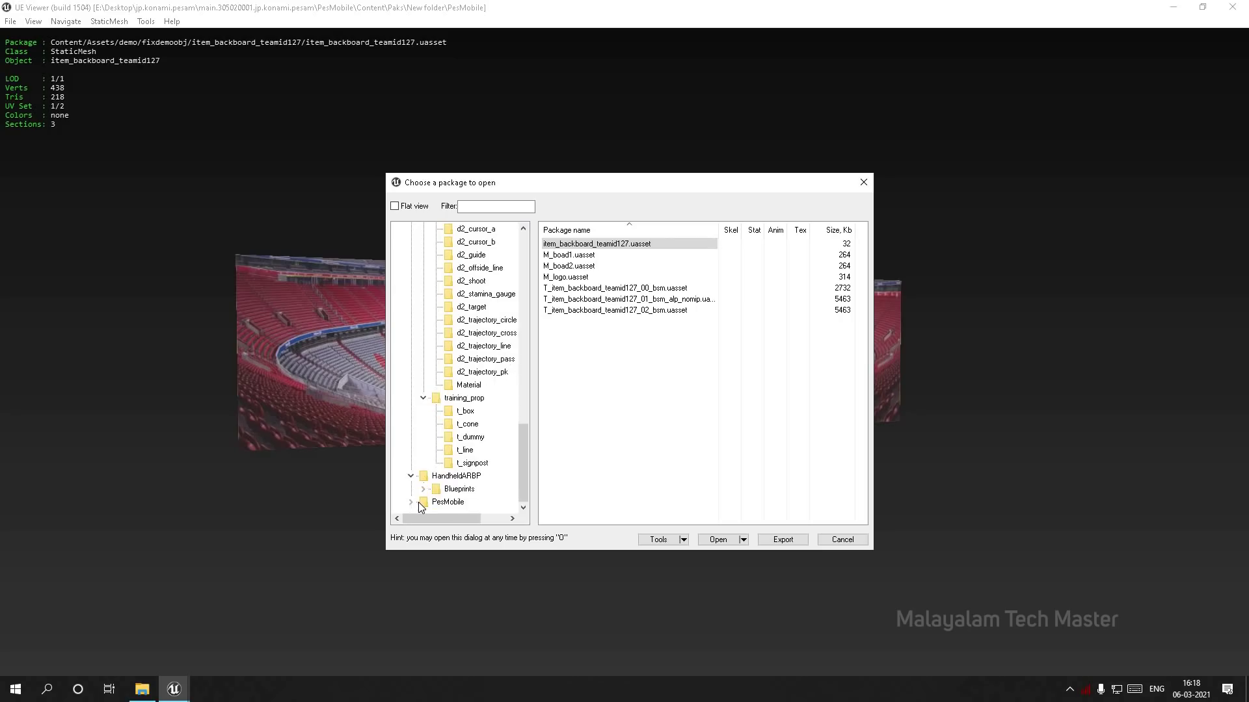
click(417, 502)
click(448, 502)
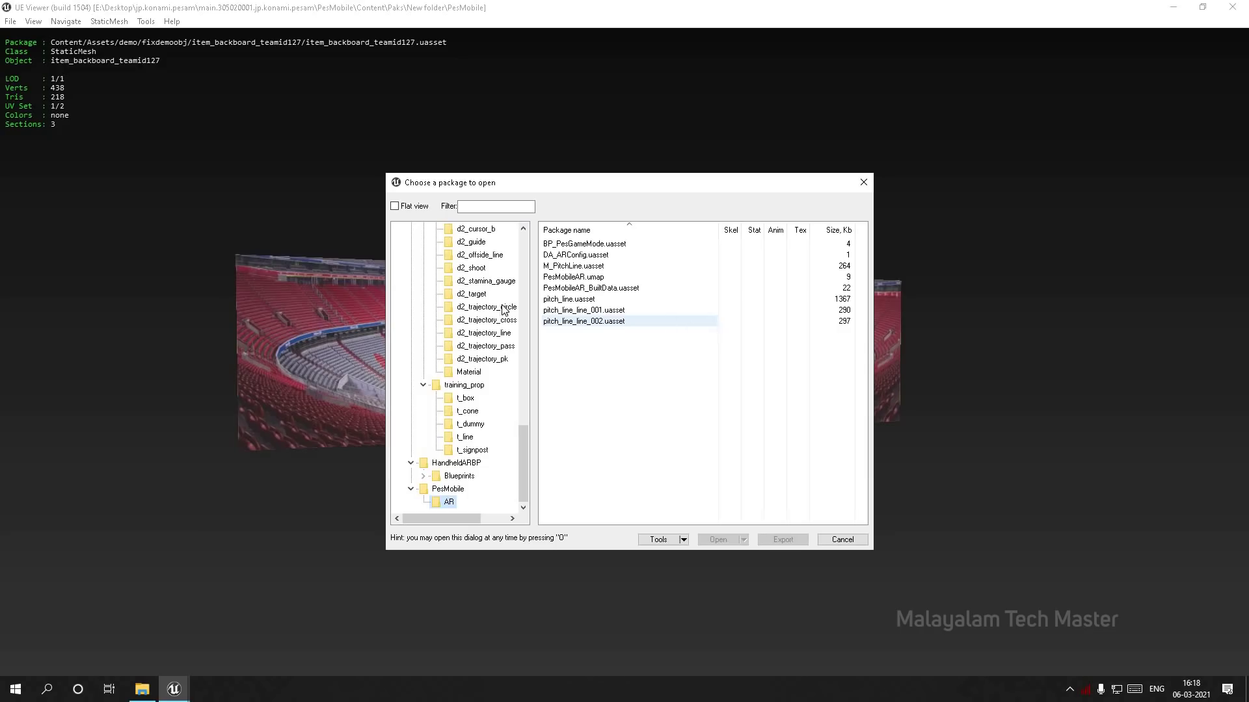
scroll(484, 313, up, 1)
scroll(485, 313, up, 2)
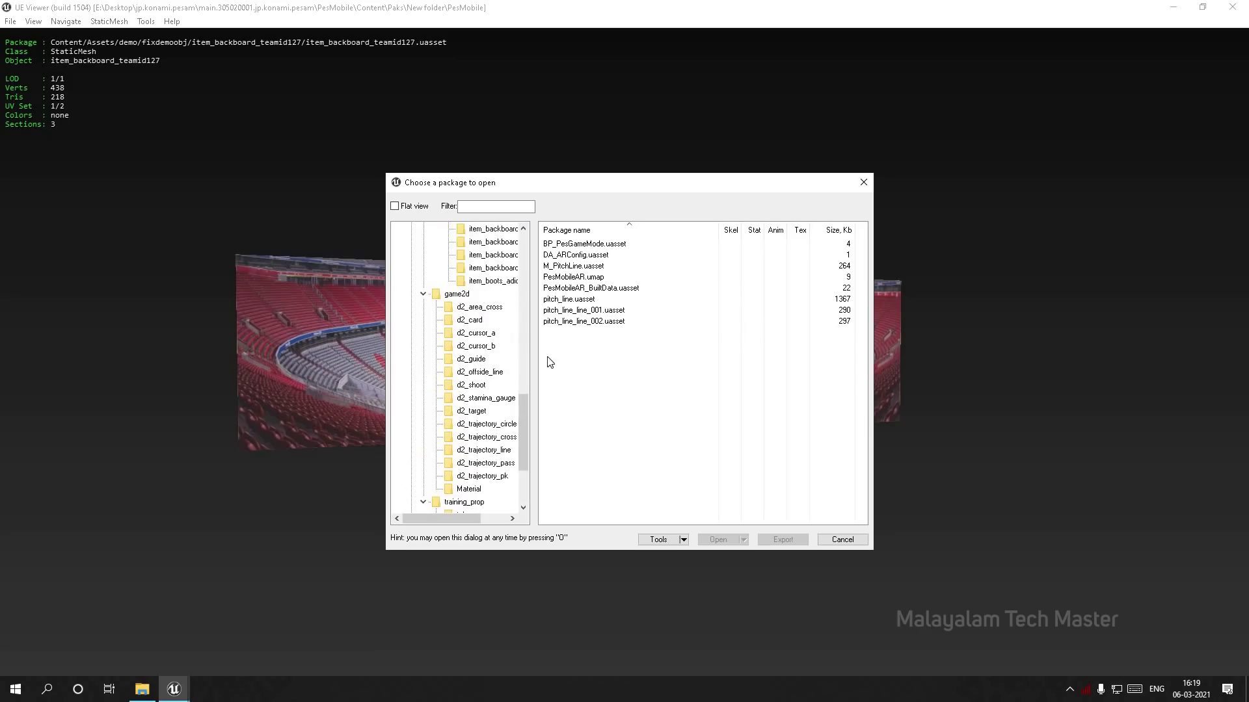
scroll(476, 345, up, 4)
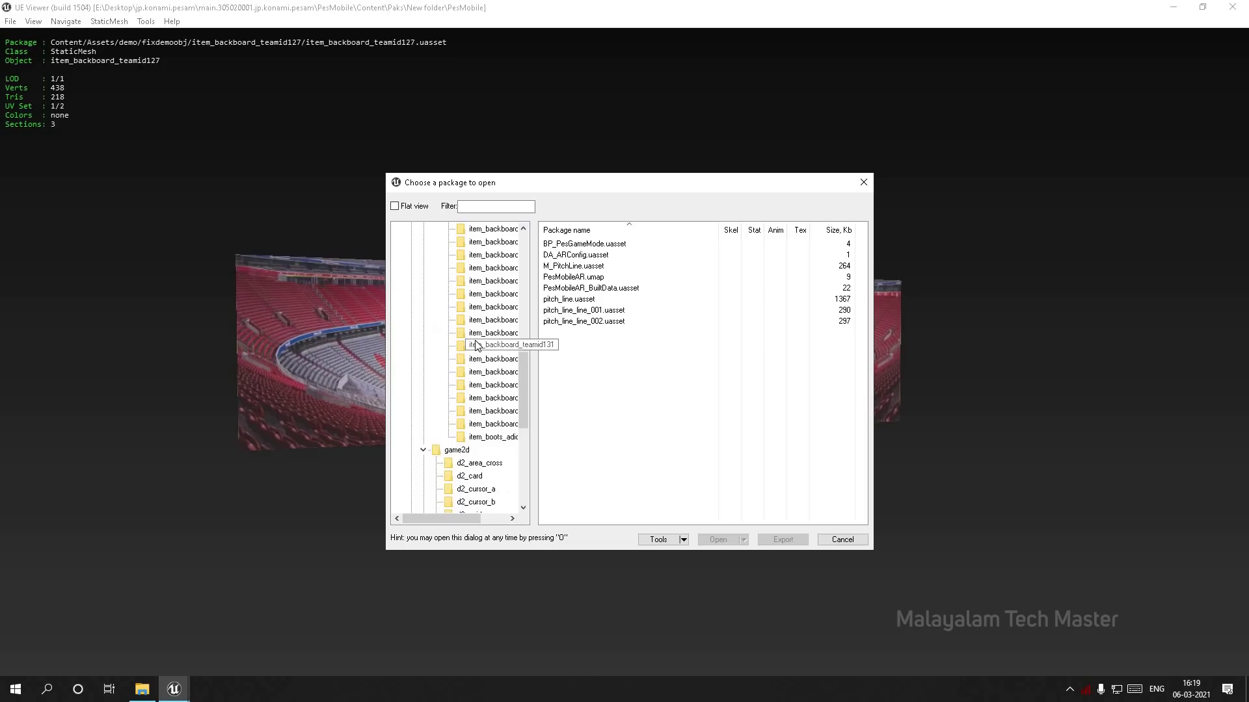